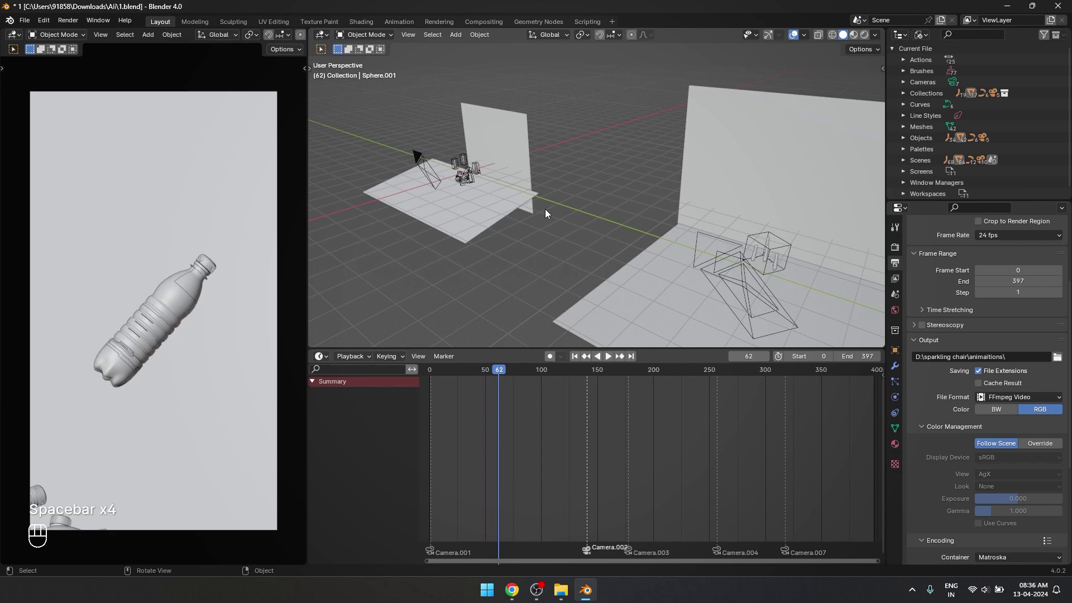
# Step: Review the animation's shots from frame 62 to the Camera.007 marker, examining the transition between the leg and seat shots
pyautogui.keyDown('shift'); pyautogui.moveTo(545, 209); pyautogui.dragTo(640, 217, button='middle'); pyautogui.keyUp('shift')
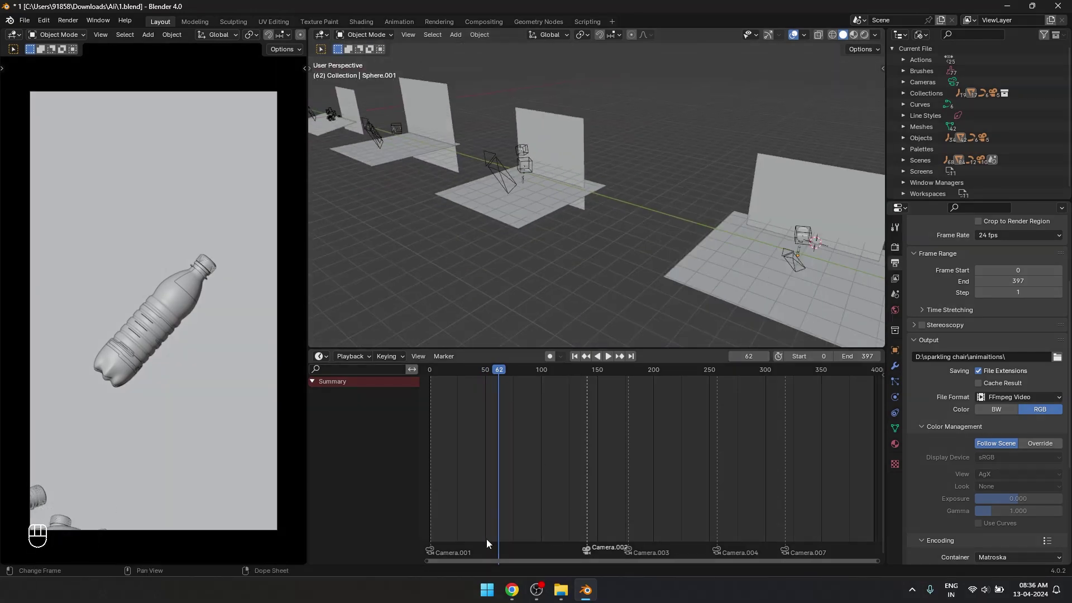
pyautogui.moveTo(498, 370)
pyautogui.mouseDown()
pyautogui.moveTo(656, 371)
pyautogui.moveTo(624, 371)
pyautogui.mouseUp()
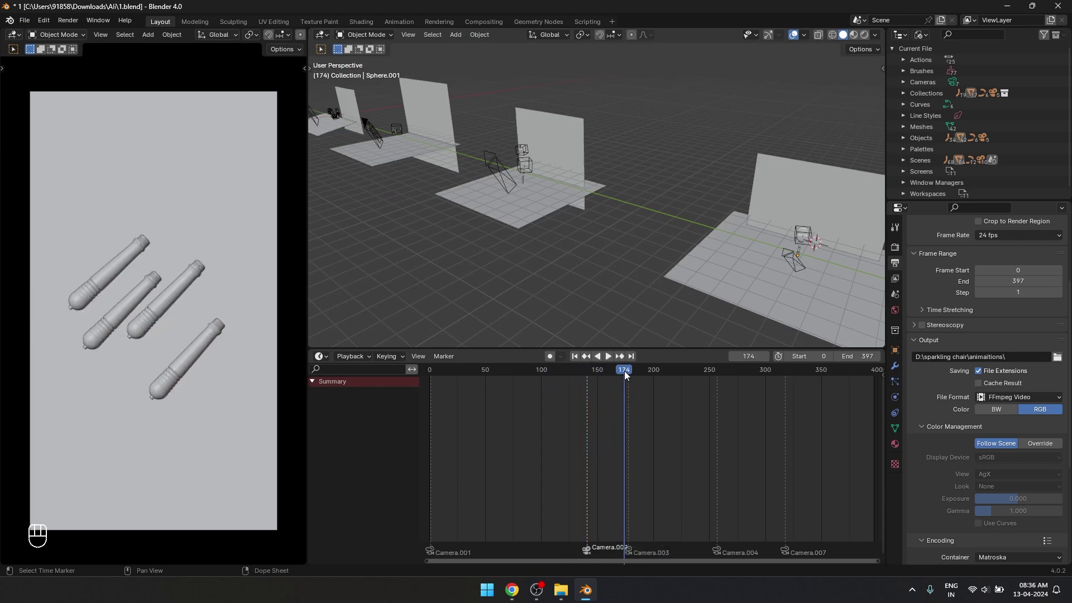
pyautogui.press('Up')
pyautogui.scroll(3, 516, 153)
pyautogui.click(780, 370)
pyautogui.press('space')
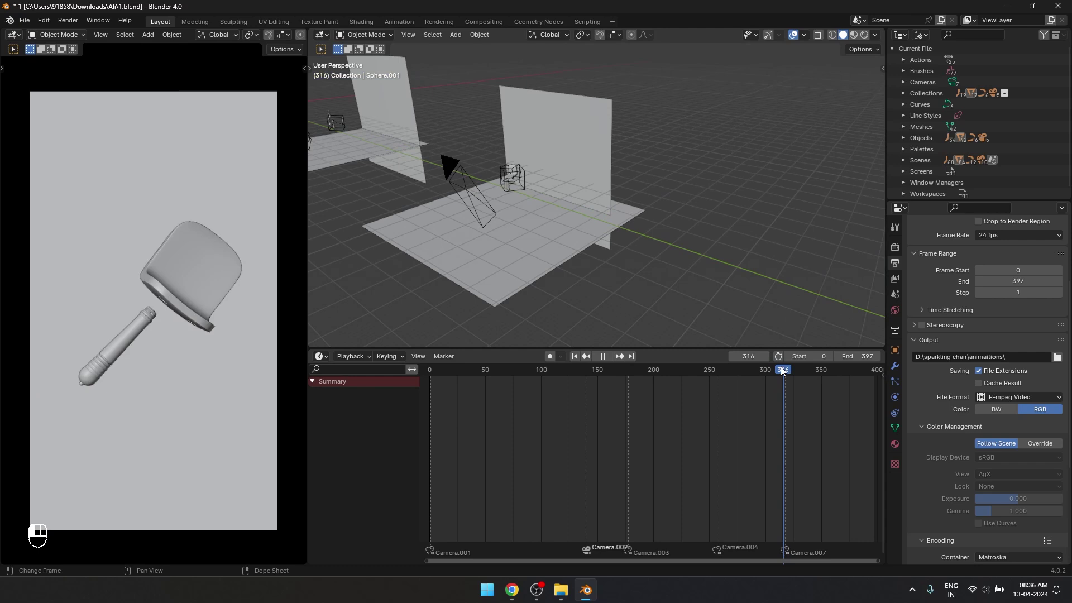
pyautogui.moveTo(771, 370)
pyautogui.mouseDown()
pyautogui.moveTo(808, 373)
pyautogui.moveTo(779, 378)
pyautogui.mouseUp()
pyautogui.press('space')
pyautogui.scroll(-5, 718, 258)
pyautogui.scroll(2, 727, 314)
pyautogui.press('space')
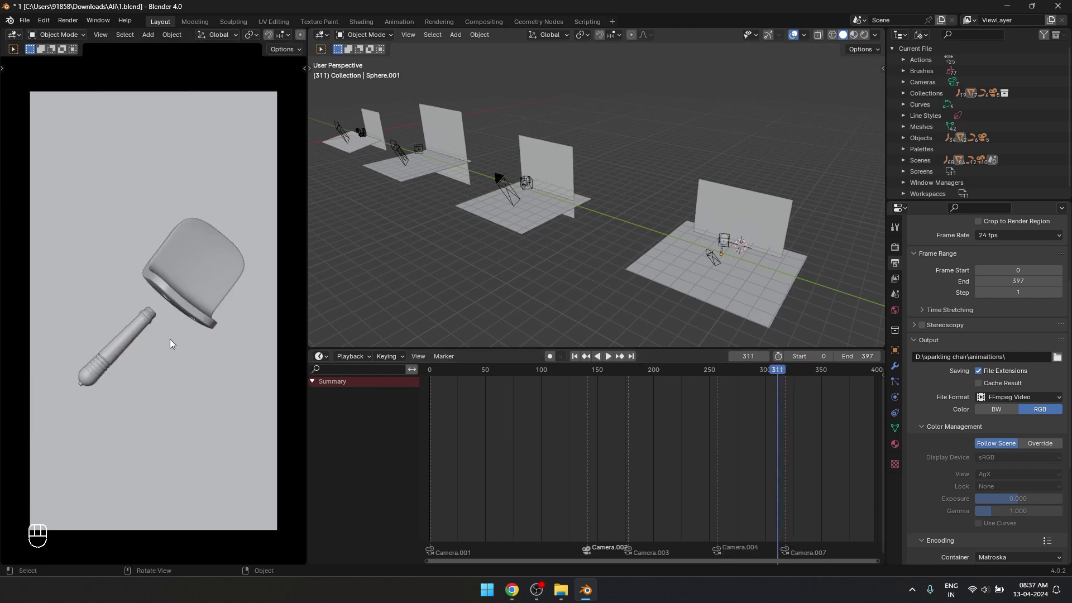
pyautogui.scroll(2, 201, 339)
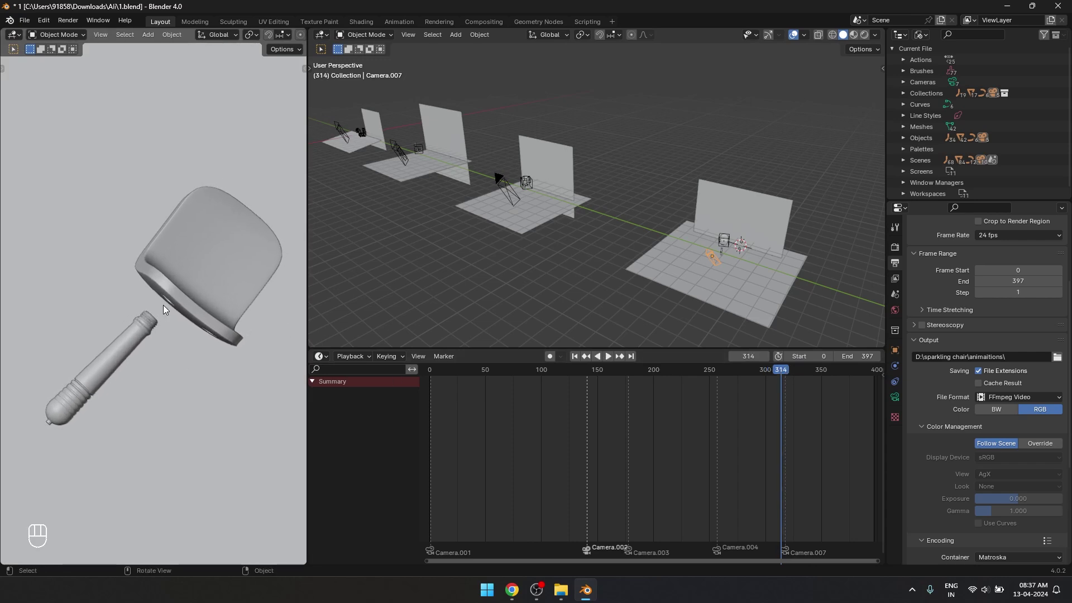
# Step: Delete the floor and backdrop of the farthest stage in the row
pyautogui.moveTo(780, 372); pyautogui.dragTo(782, 370)
pyautogui.scroll(-2, 128, 359)
pyautogui.moveTo(785, 312); pyautogui.dragTo(803, 330)
pyautogui.press('Delete')
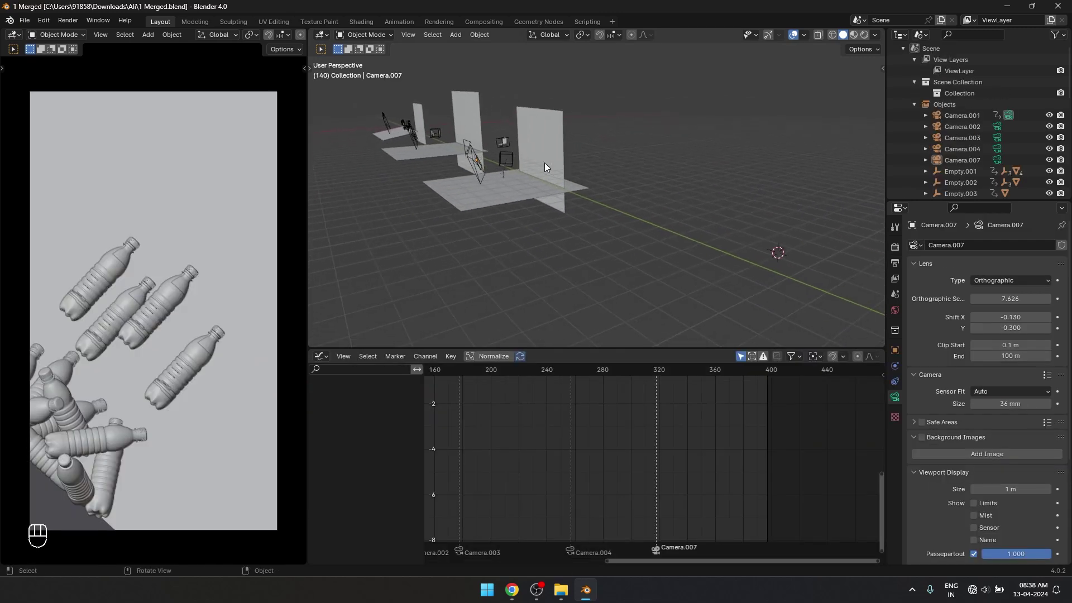
# Step: Inspect the remaining stages and the Camera.007 shot of the leg and seat at frame 323
pyautogui.scroll(5, 541, 181)
pyautogui.moveTo(618, 370); pyautogui.dragTo(662, 370)
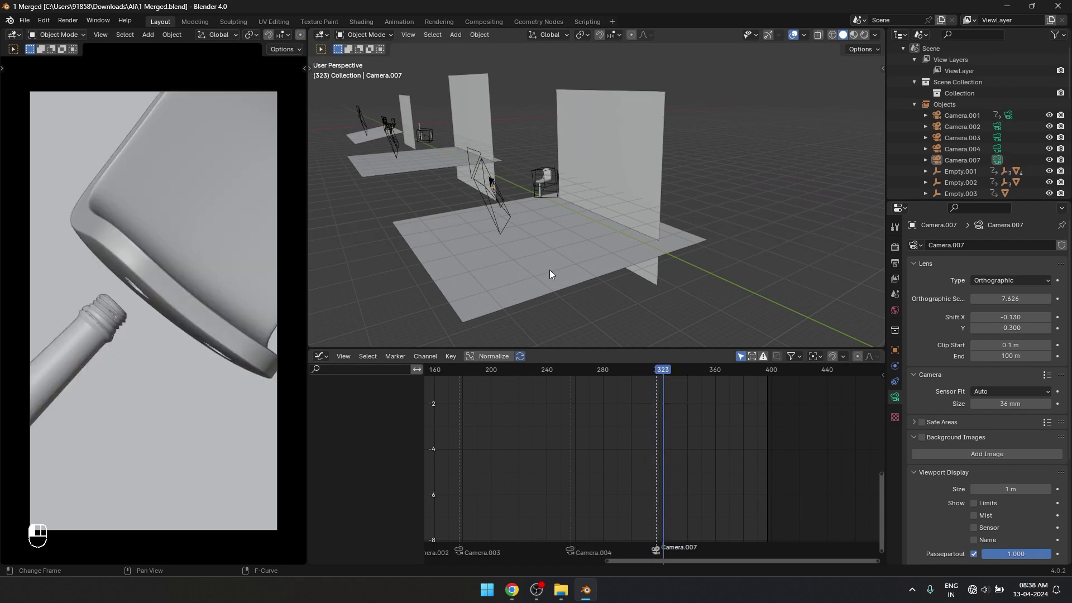
pyautogui.scroll(3, 570, 154)
pyautogui.keyDown('shift'); pyautogui.moveTo(570, 154); pyautogui.dragTo(524, 171, button='middle'); pyautogui.keyUp('shift')
pyautogui.scroll(-2, 523, 171)
pyautogui.scroll(-3, 523, 171)
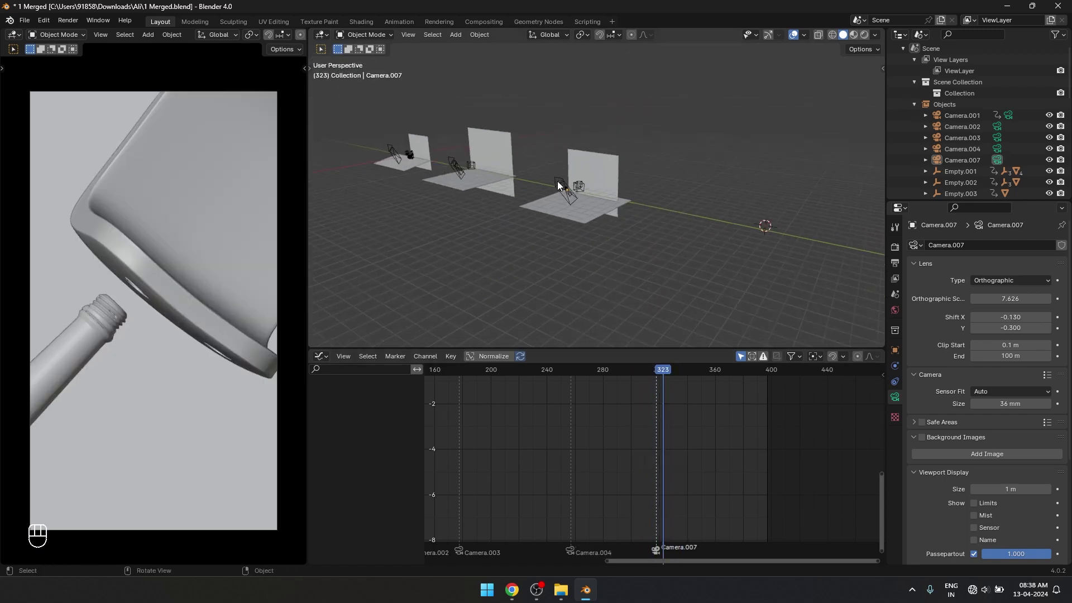
pyautogui.scroll(3, 546, 178)
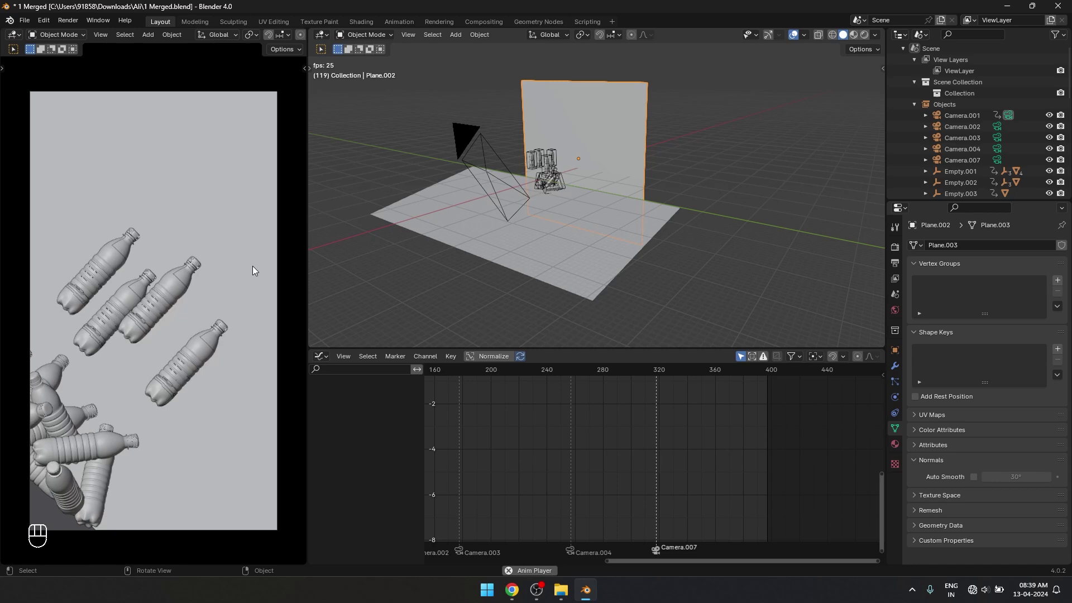
# Step: Play and scrub the cut from bottles to chair legs around the Camera.002 marker, comparing positions on both sides of the switch
pyautogui.press('space')
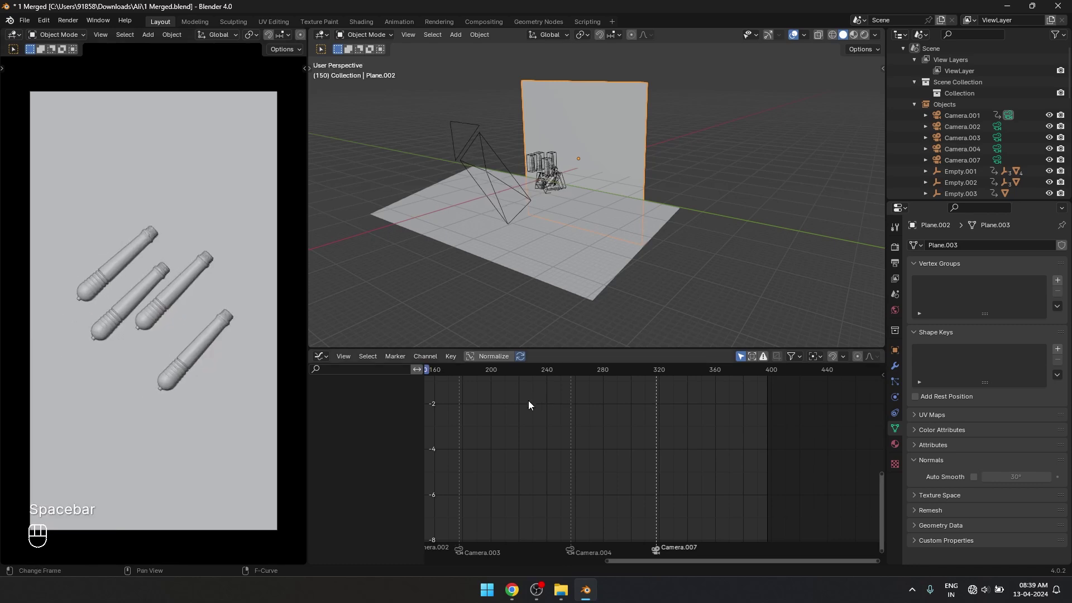
pyautogui.moveTo(526, 426); pyautogui.dragTo(797, 426, button='middle')
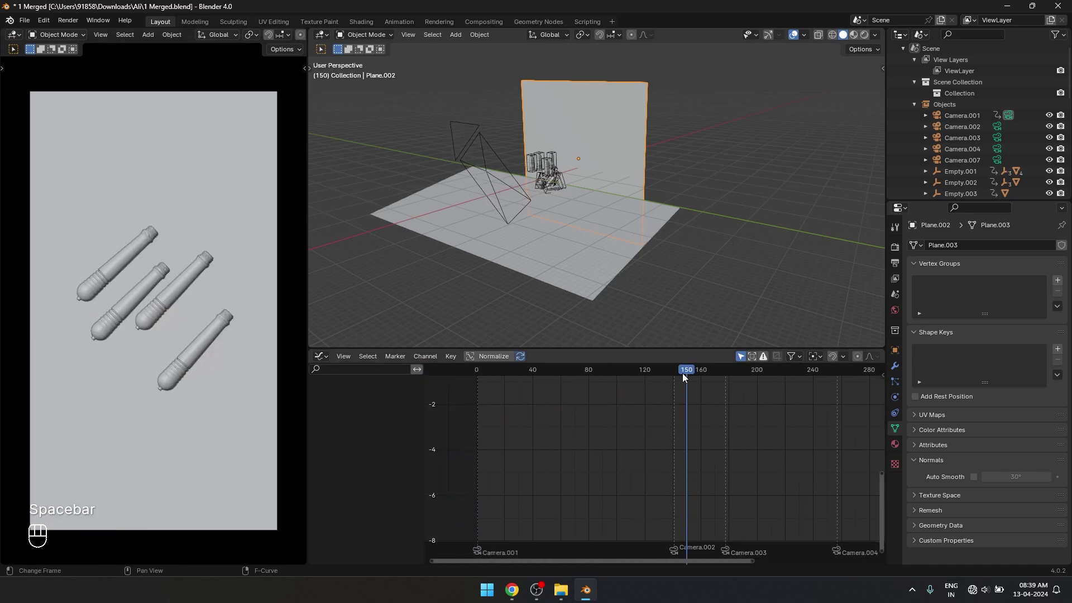
pyautogui.moveTo(682, 373); pyautogui.dragTo(666, 405)
pyautogui.hotkey('ctrl', 'z')
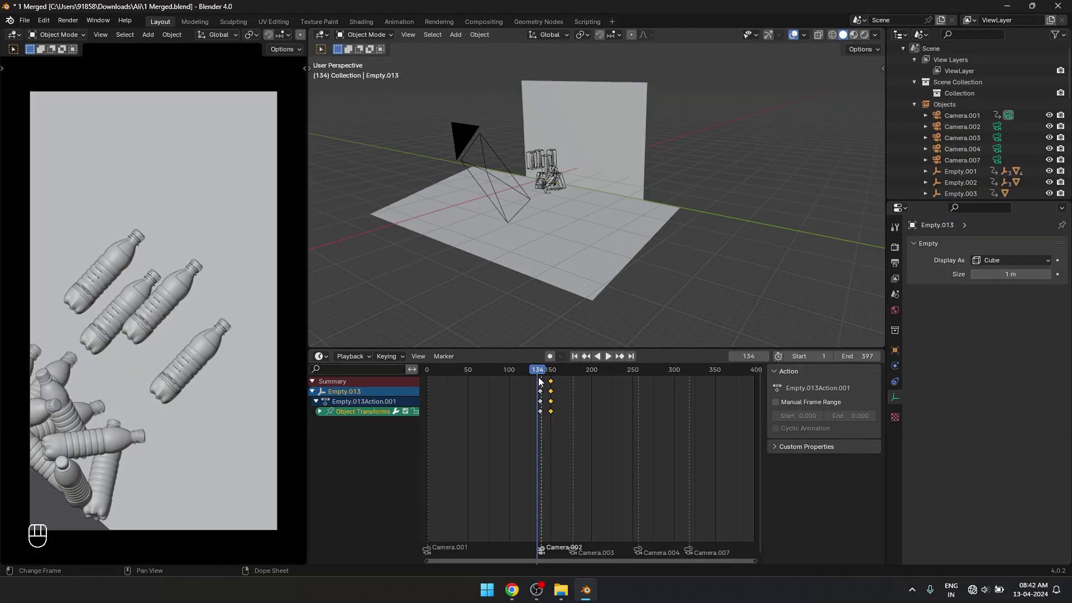
pyautogui.press('space')
pyautogui.press('space')
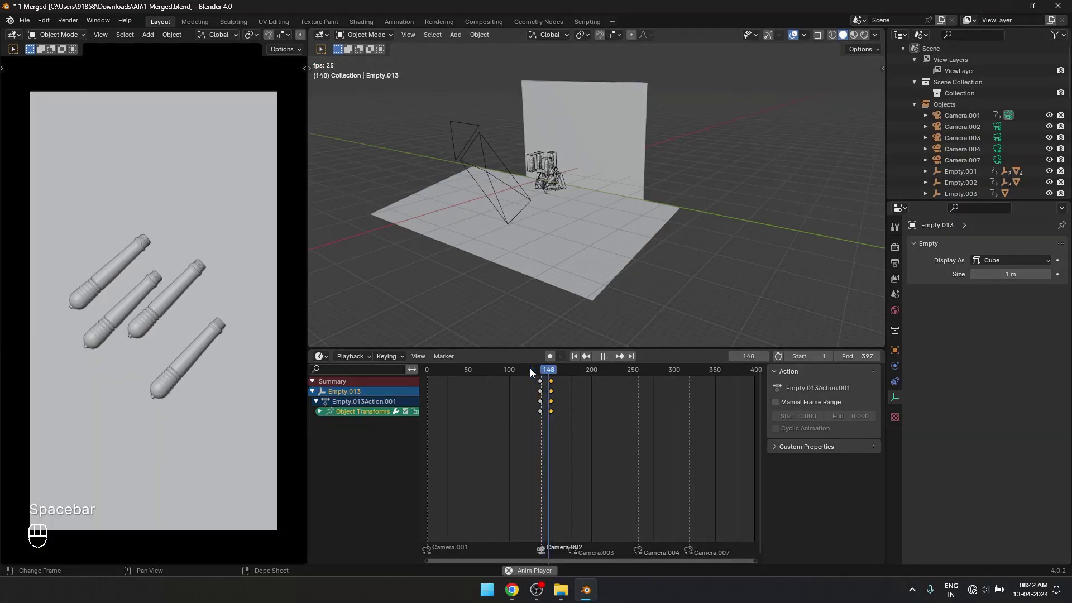
pyautogui.moveTo(547, 376)
pyautogui.mouseDown()
pyautogui.moveTo(531, 371)
pyautogui.moveTo(550, 369)
pyautogui.mouseUp()
pyautogui.press('space')
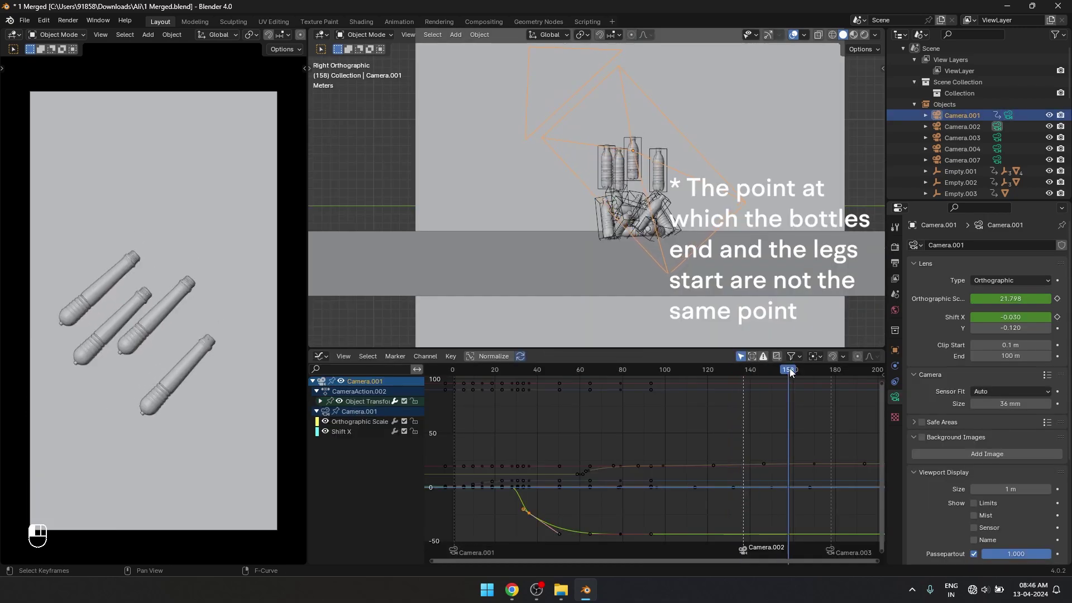
pyautogui.moveTo(788, 368)
pyautogui.mouseDown()
pyautogui.moveTo(710, 370)
pyautogui.moveTo(779, 369)
pyautogui.mouseUp()
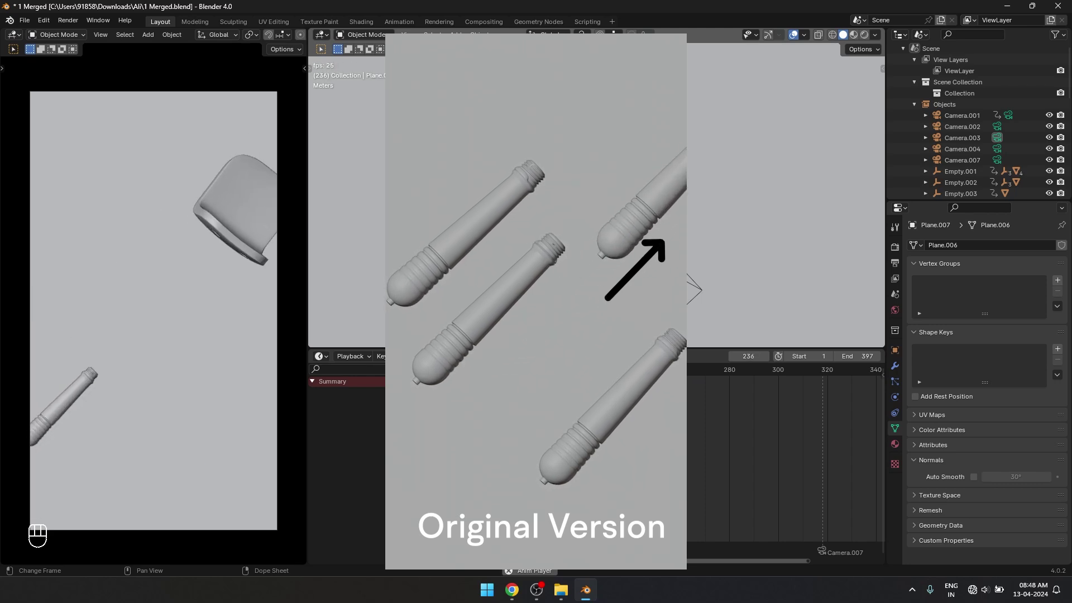
pyautogui.click(579, 370)
pyautogui.moveTo(581, 373); pyautogui.dragTo(692, 374)
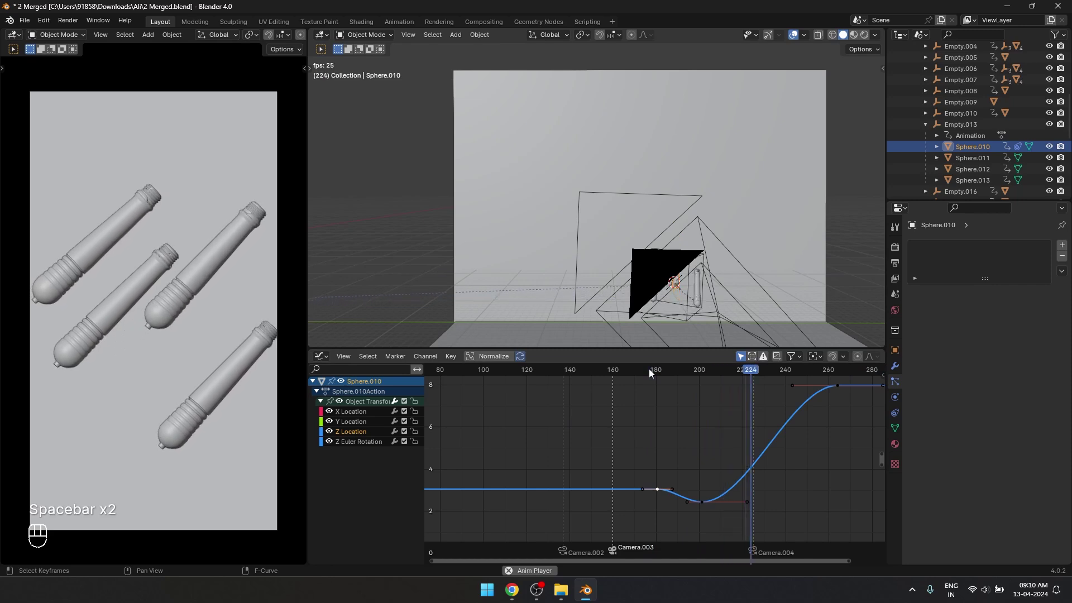
# Step: Retime Sphere.010's Z Location keyframes, moving the dip to about frame 211 and the final high key to about frame 248
pyautogui.press('space')
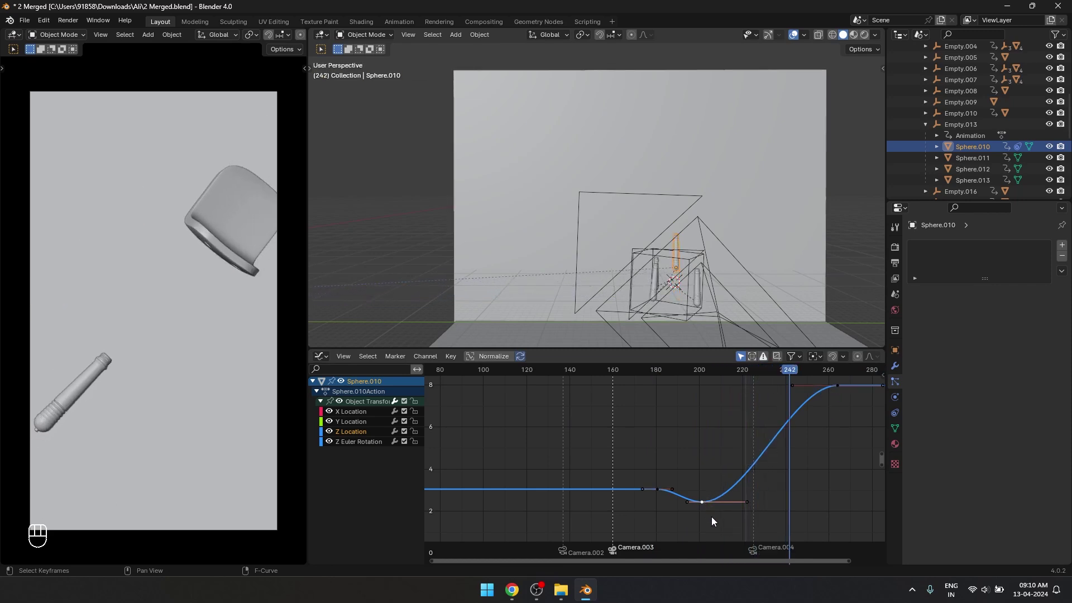
pyautogui.press('g')
pyautogui.press('x')
pyautogui.click(731, 516)
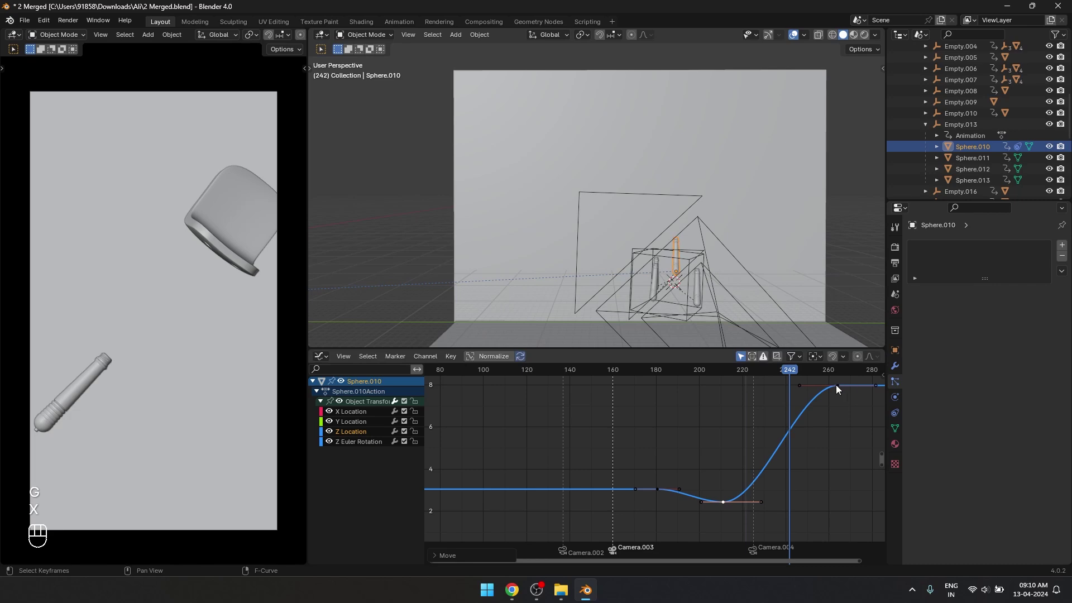
pyautogui.click(836, 384)
pyautogui.press('g')
pyautogui.press('x')
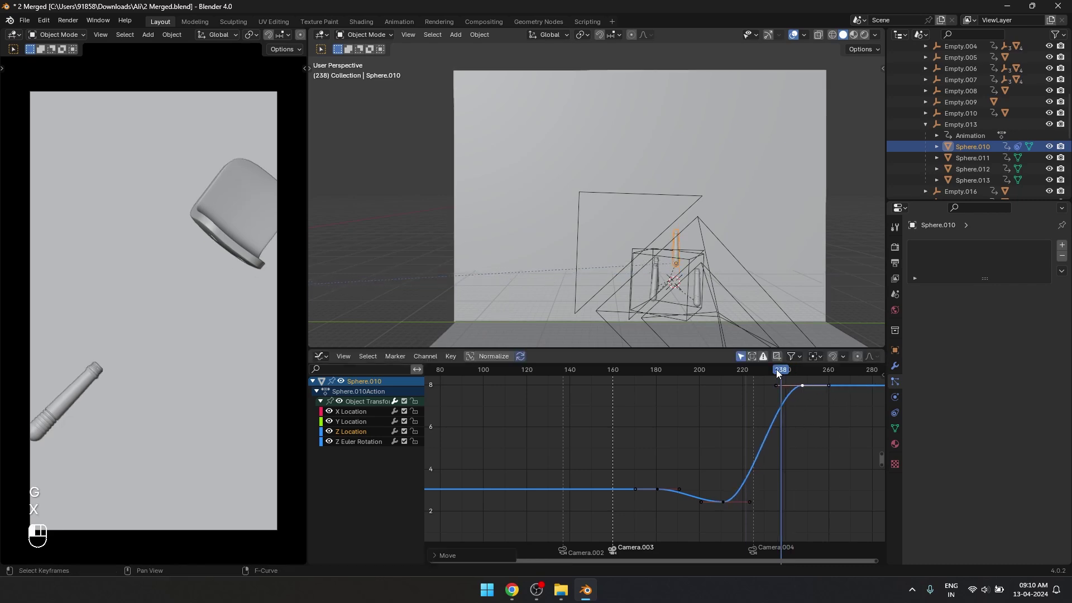
pyautogui.press('space')
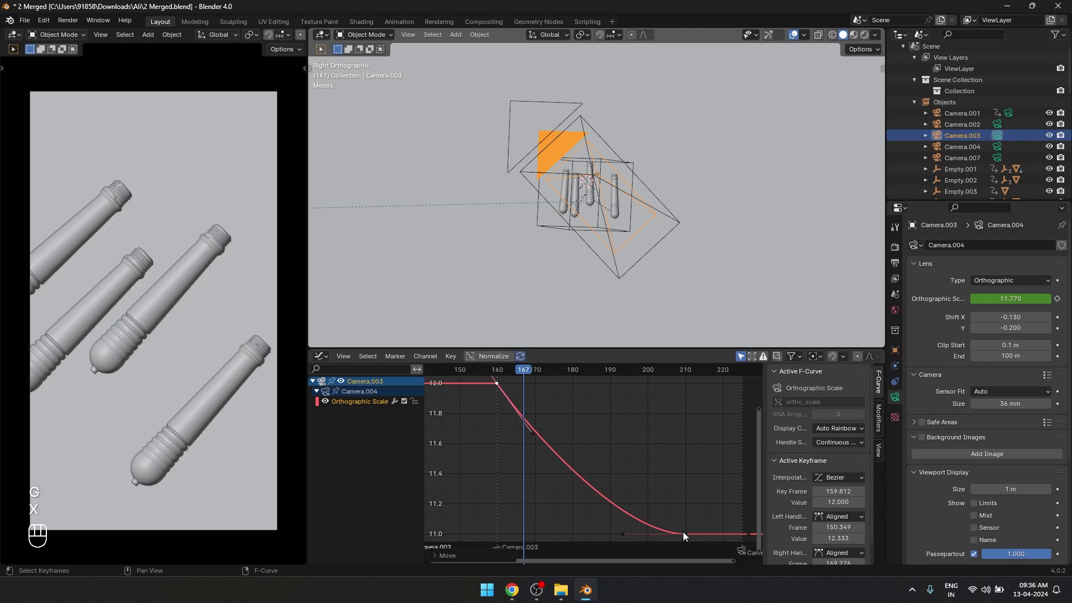
pyautogui.press('space')
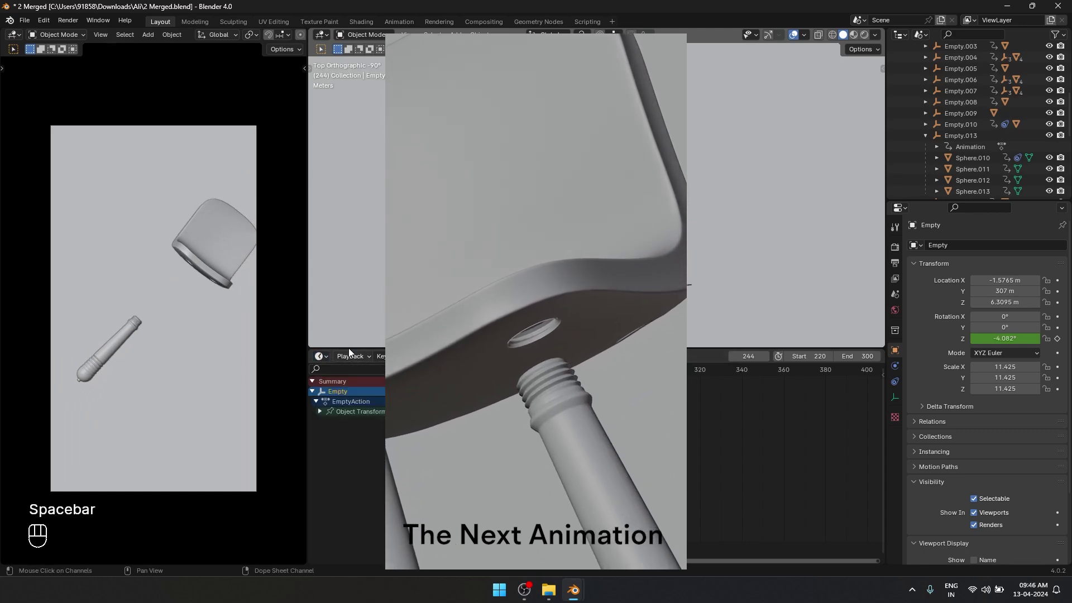
# Step: Expand Empty's animated transforms in the Graph Editor and select its Z Euler Rotation channel
pyautogui.click(463, 411)
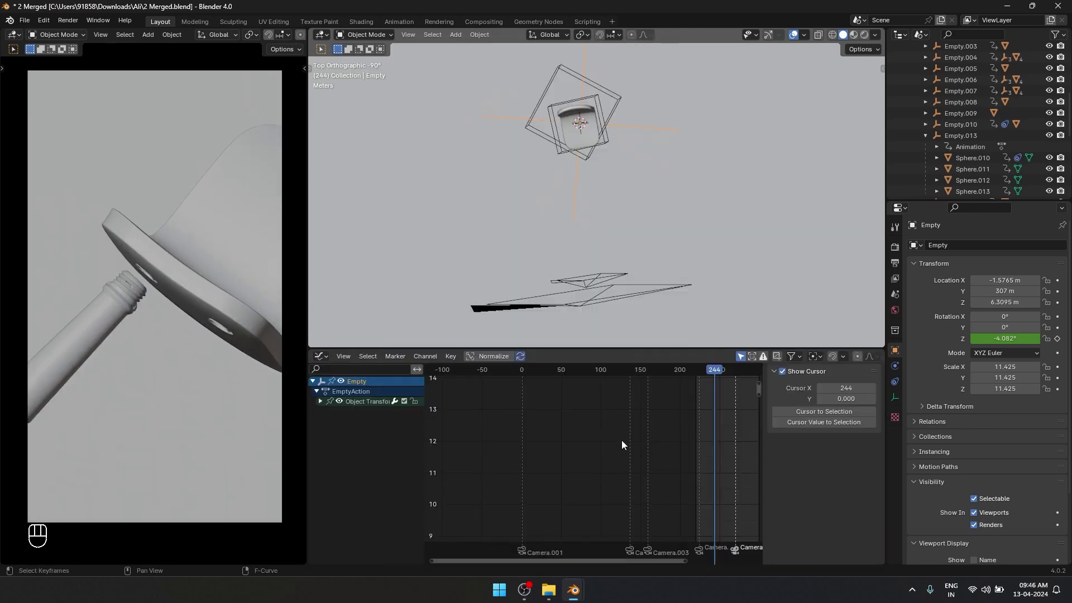
pyautogui.click(320, 400)
pyautogui.click(347, 411)
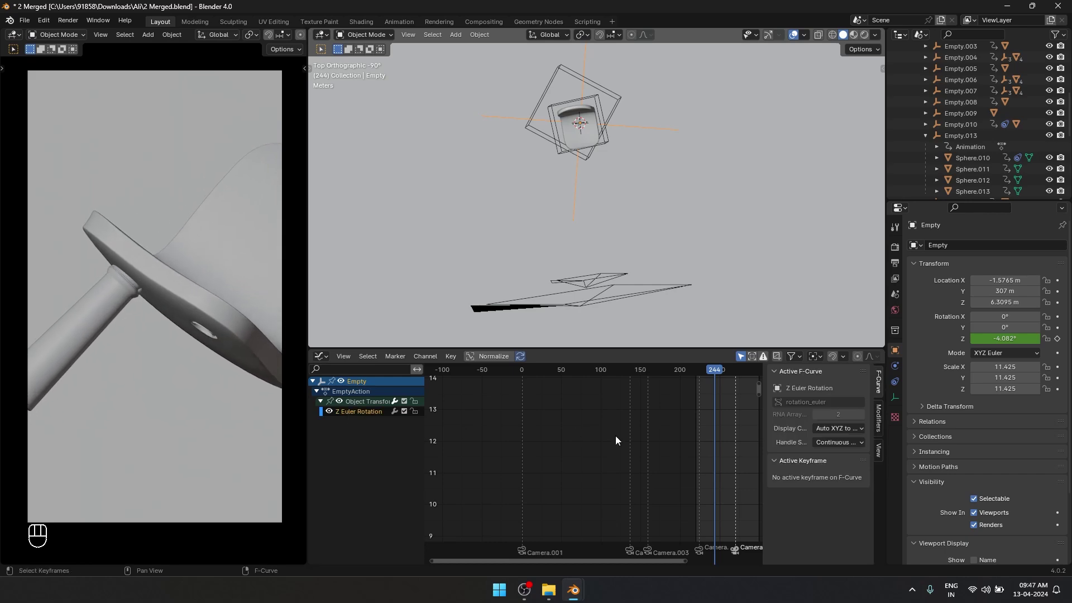
pyautogui.click(615, 436)
pyautogui.click(349, 413)
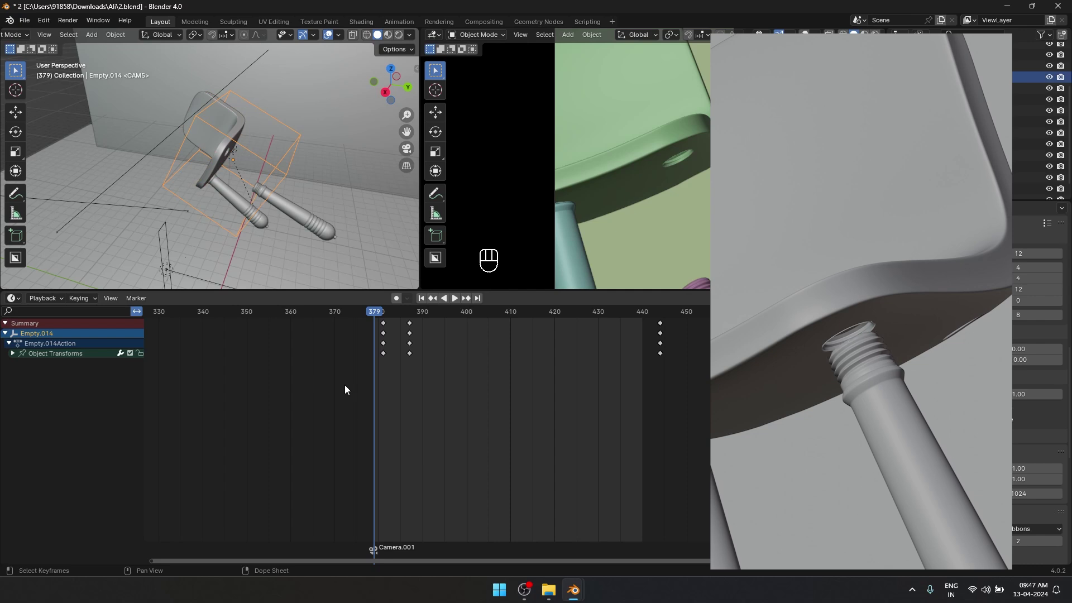
# Step: Delete the X, Y and Z Location keyframes of Empty.014
pyautogui.click(12, 353)
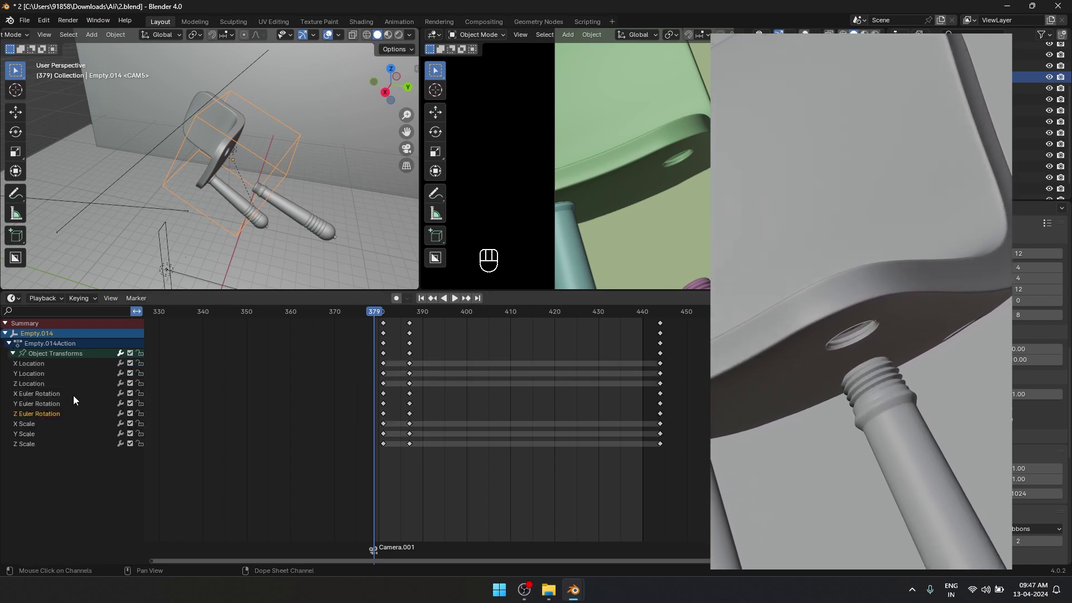
pyautogui.moveTo(668, 362); pyautogui.dragTo(344, 387)
pyautogui.press('Delete')
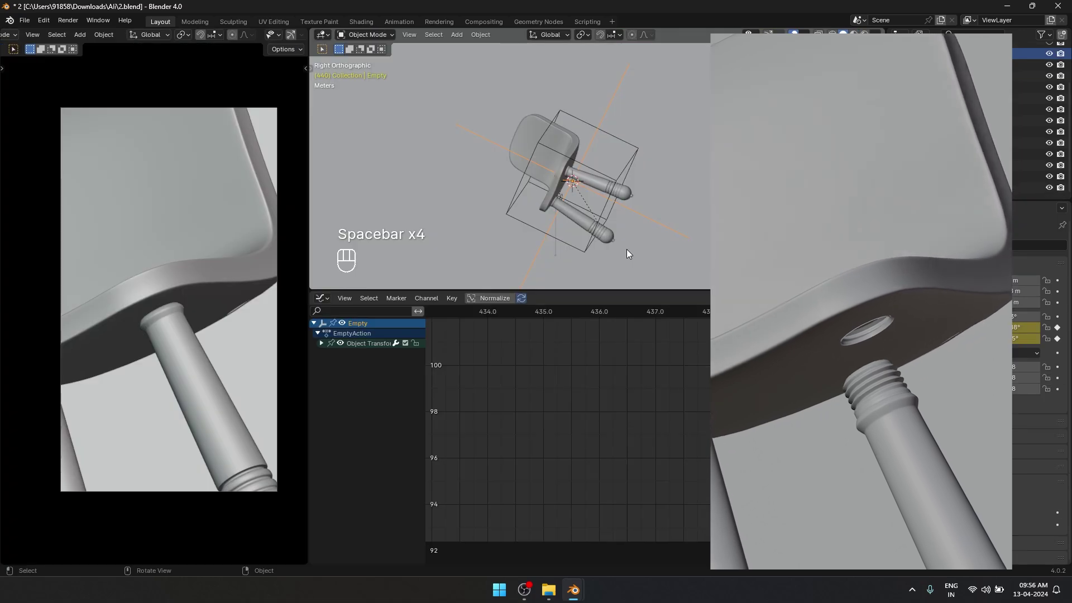
# Step: Try a trackball rotation of Empty at frame 437 and scrub the frames just before it
pyautogui.press('Left')
pyautogui.press('Left')
pyautogui.press('Left')
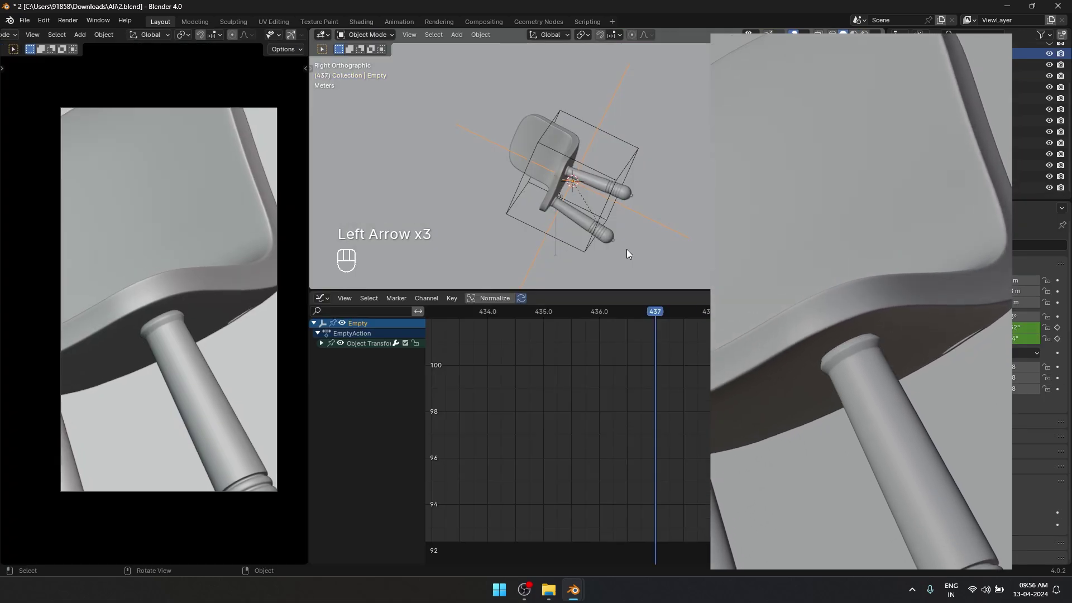
pyautogui.press('r')
pyautogui.press('r')
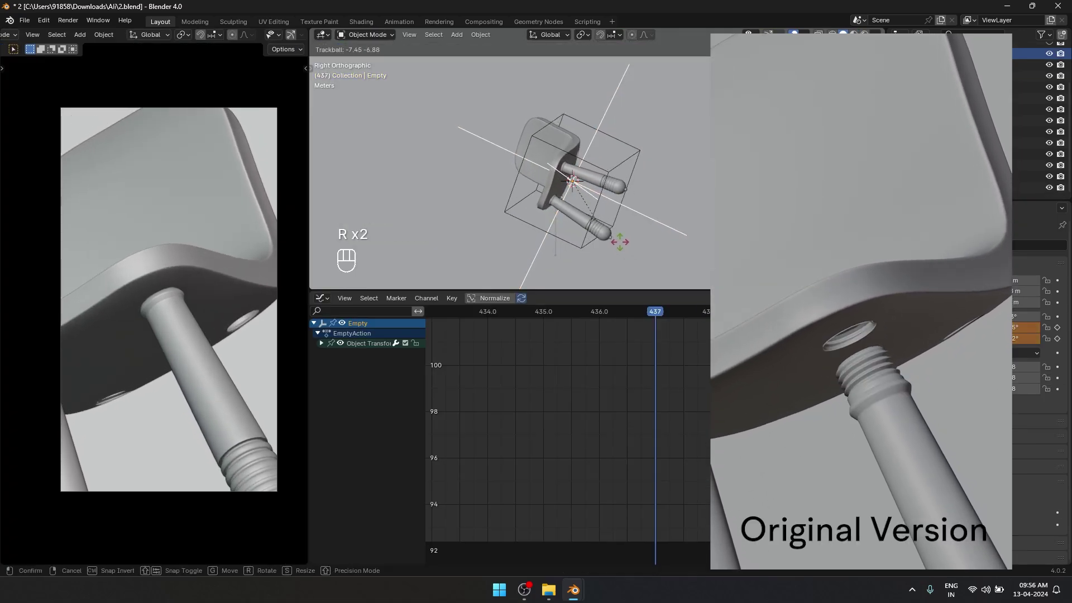
pyautogui.click(668, 350)
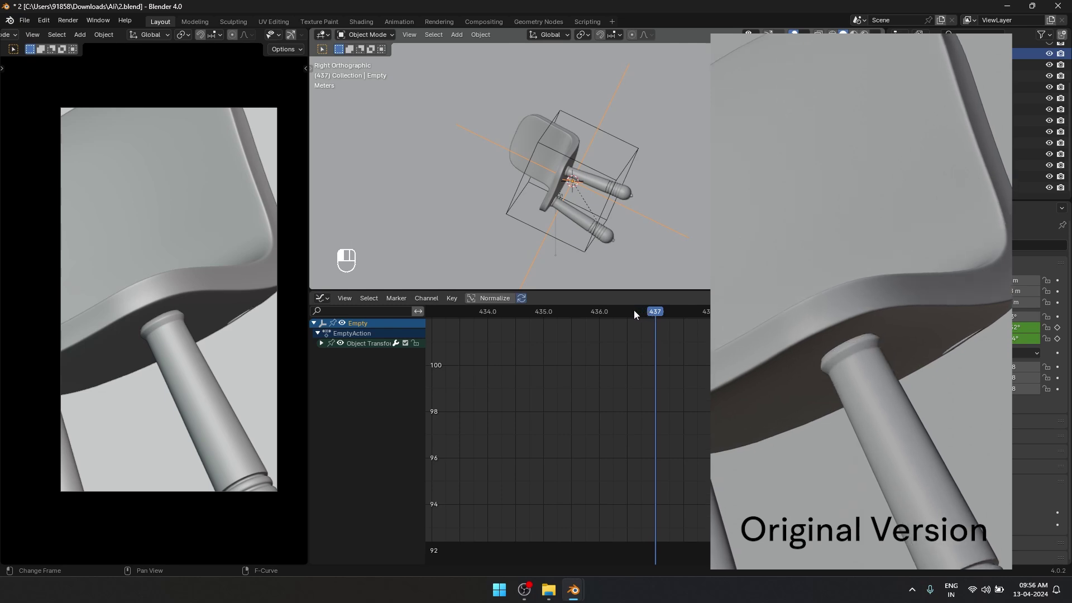
pyautogui.moveTo(663, 313); pyautogui.dragTo(487, 316)
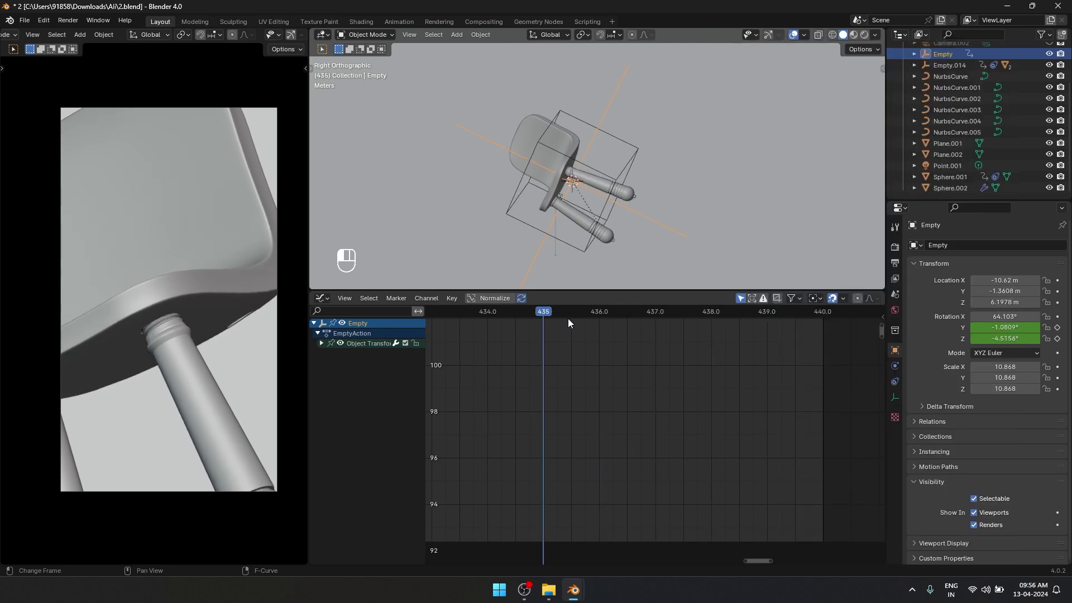
pyautogui.press('Left')
pyautogui.scroll(-5, 735, 369)
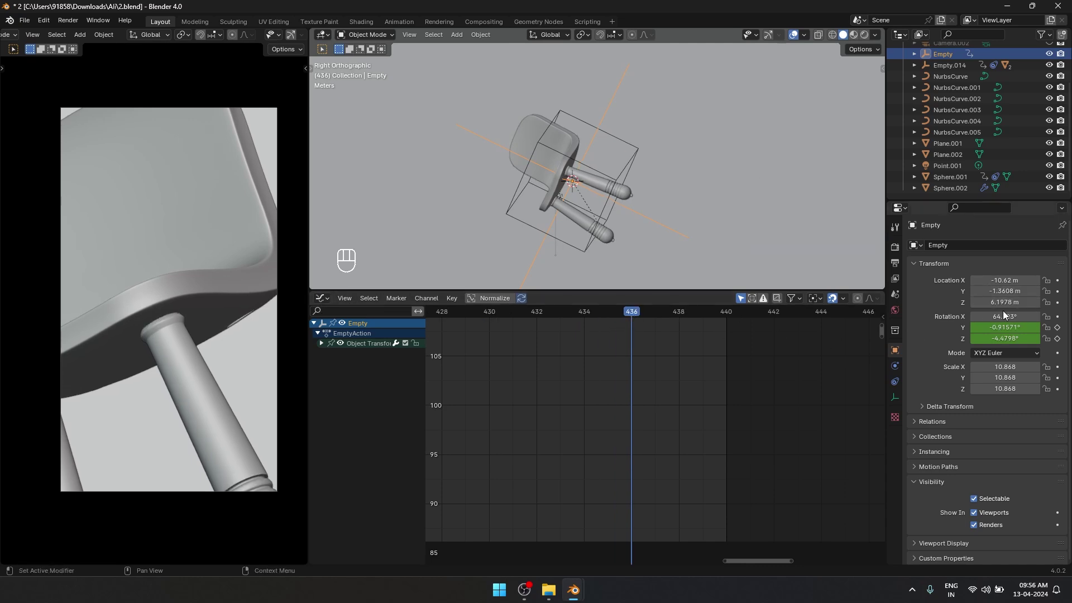
# Step: Try adjusting Empty's rotation values at frame 436, undo the changes, and scrub forward through the following frames
pyautogui.moveTo(1002, 314); pyautogui.dragTo(1021, 338)
pyautogui.hotkey('ctrl', 'z')
pyautogui.hotkey('ctrl', 'z')
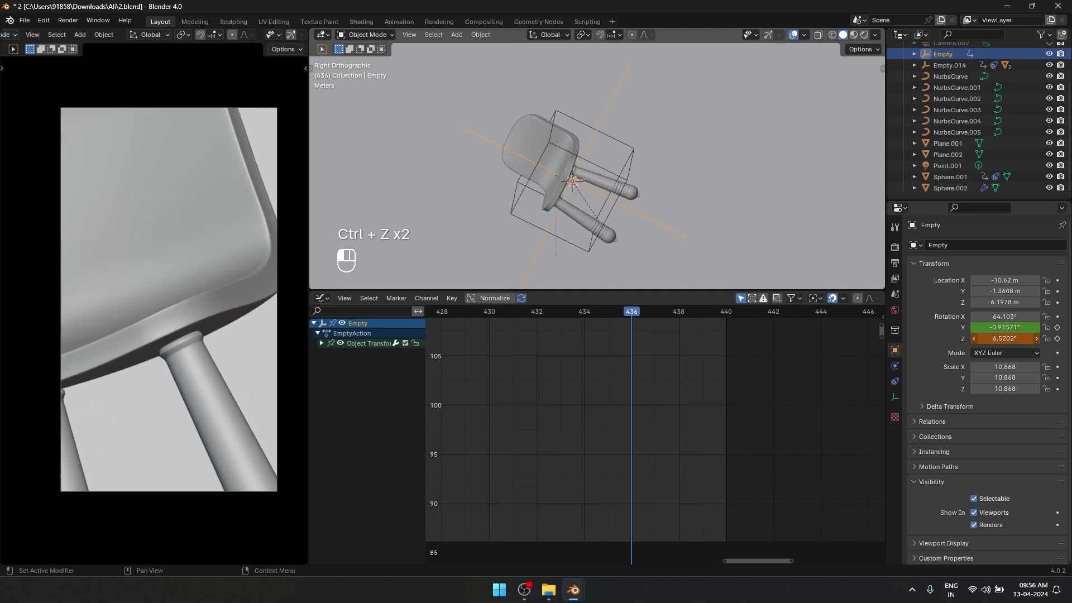
pyautogui.hotkey('ctrl', 'z')
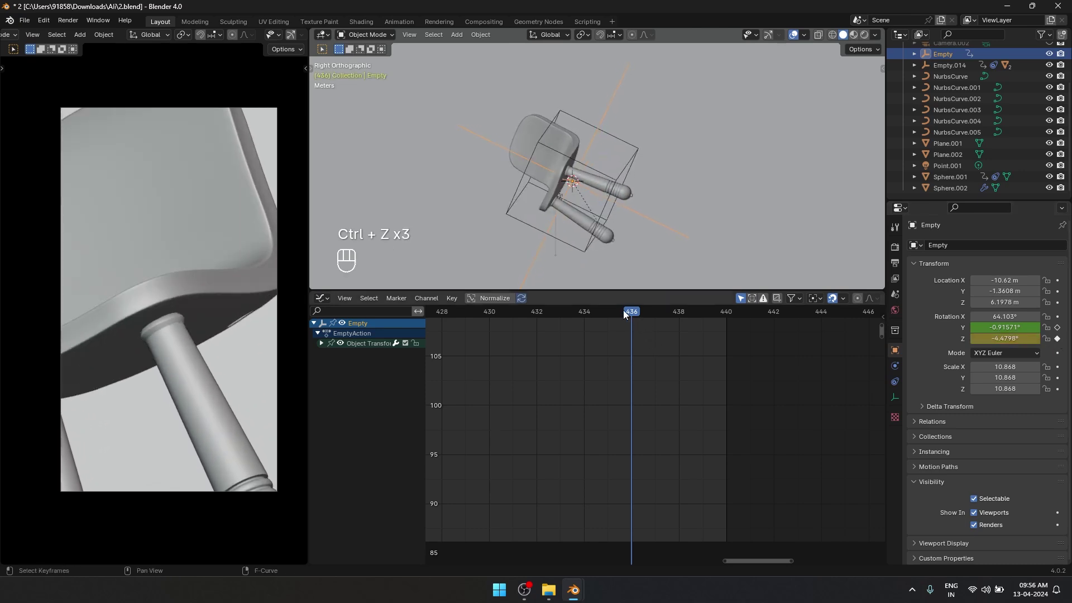
pyautogui.moveTo(624, 312); pyautogui.dragTo(712, 317)
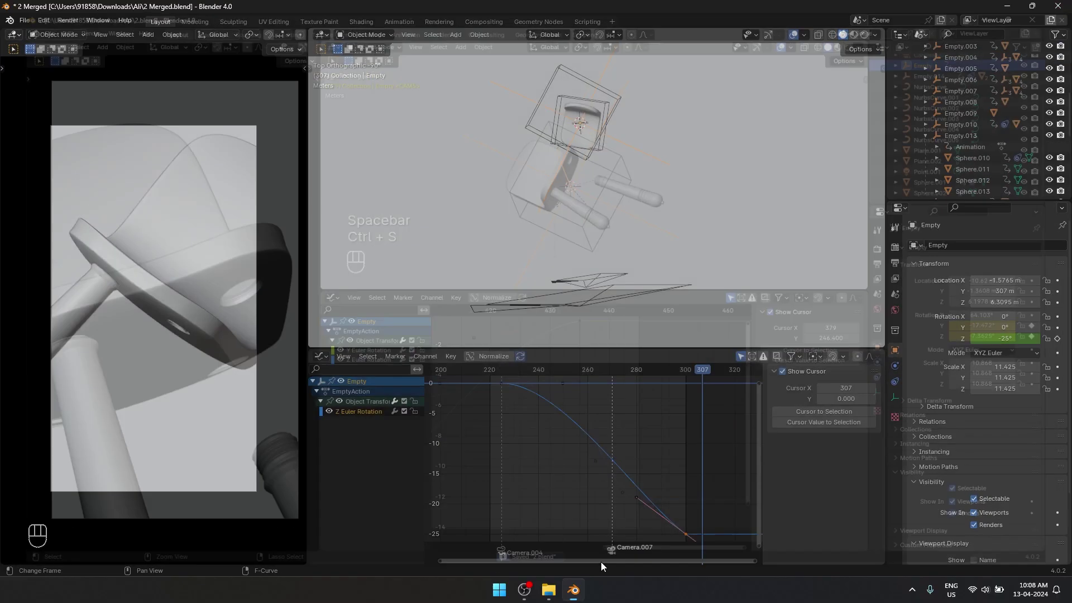
# Step: Open 3.blend from the Ali folder and inspect its chair scene, scrubbing the animation back from frame 534
pyautogui.click(548, 589)
pyautogui.click(867, 156)
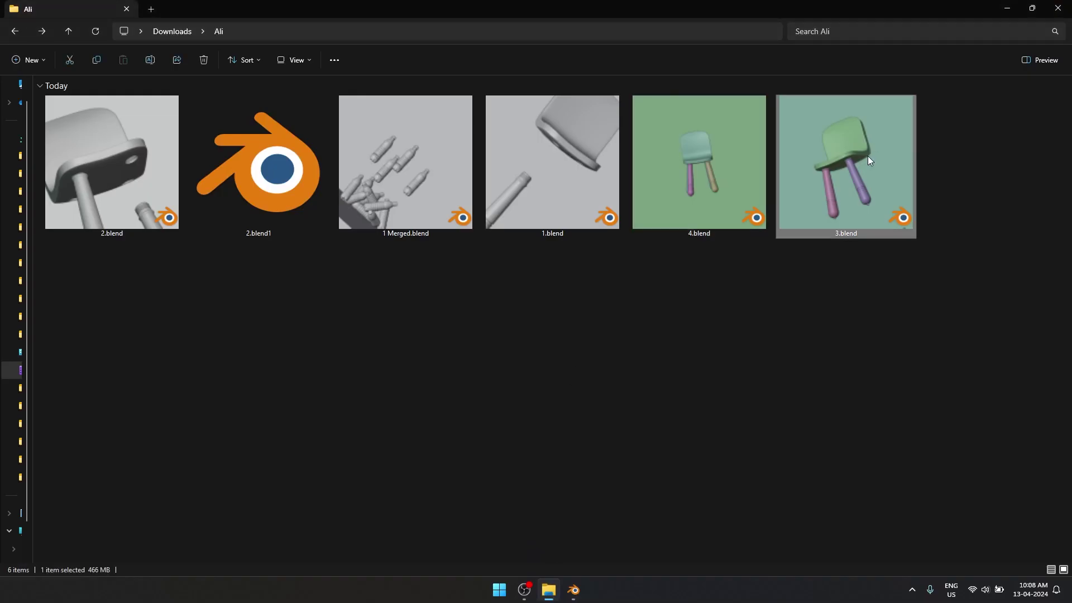
pyautogui.click(575, 589)
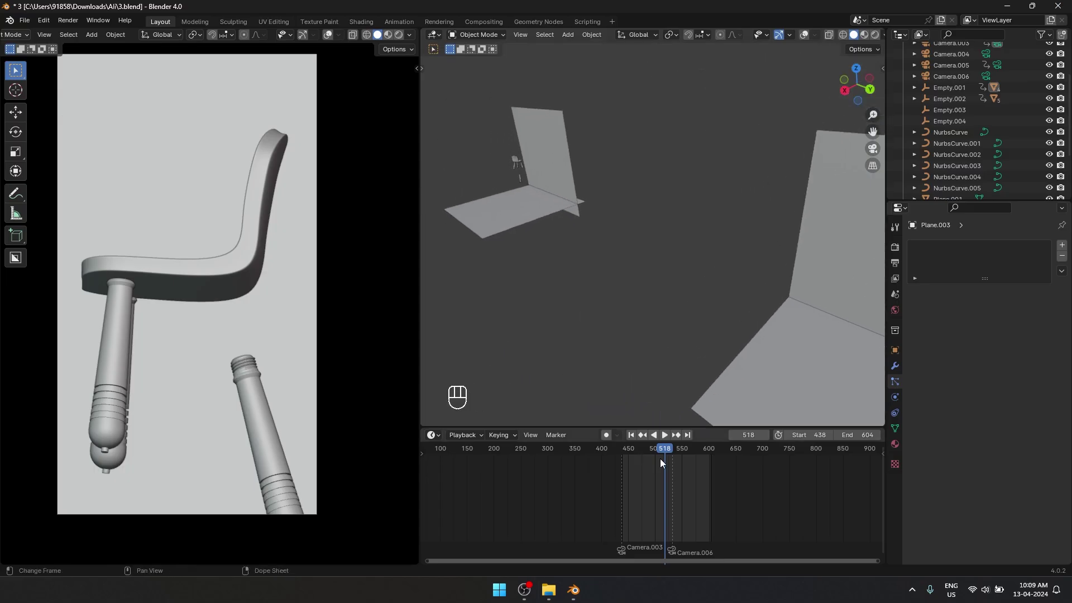
pyautogui.scroll(6, 688, 470)
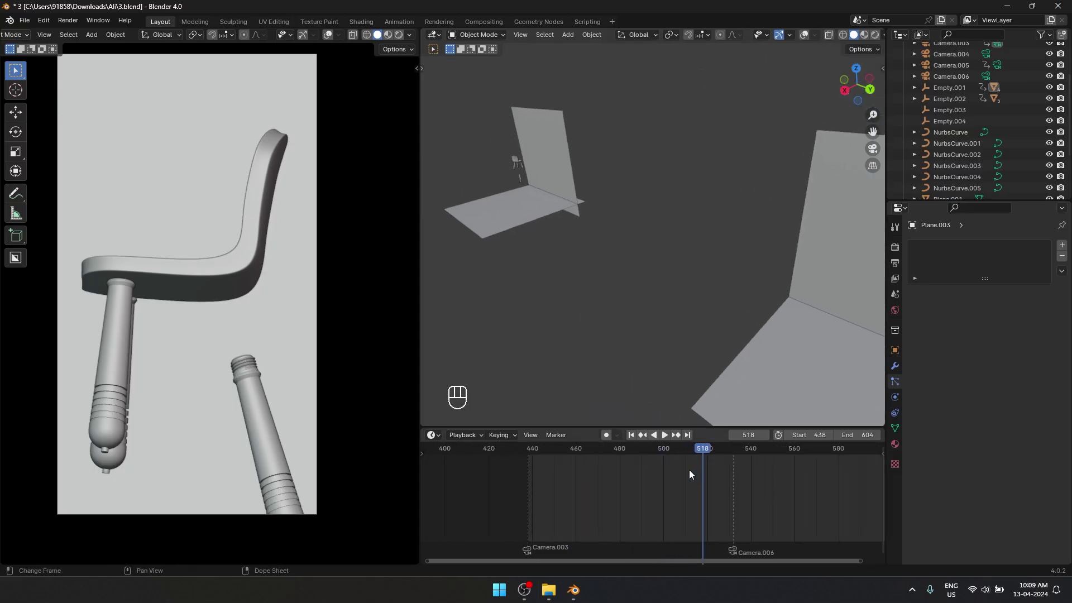
pyautogui.moveTo(567, 233); pyautogui.dragTo(502, 149, button='middle')
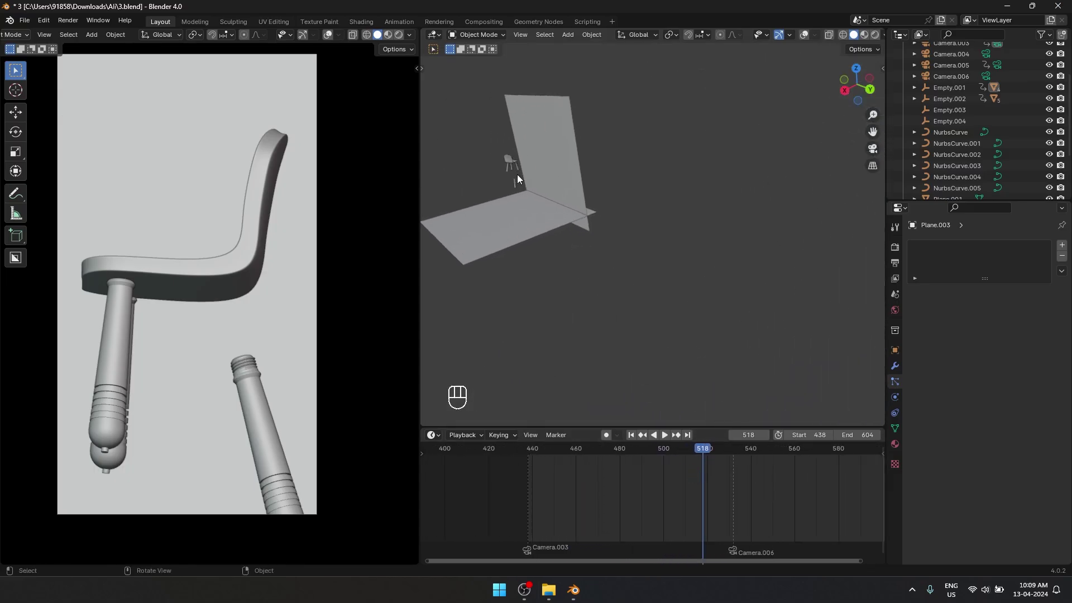
pyautogui.hotkey('ctrl', 'shift', 'z')
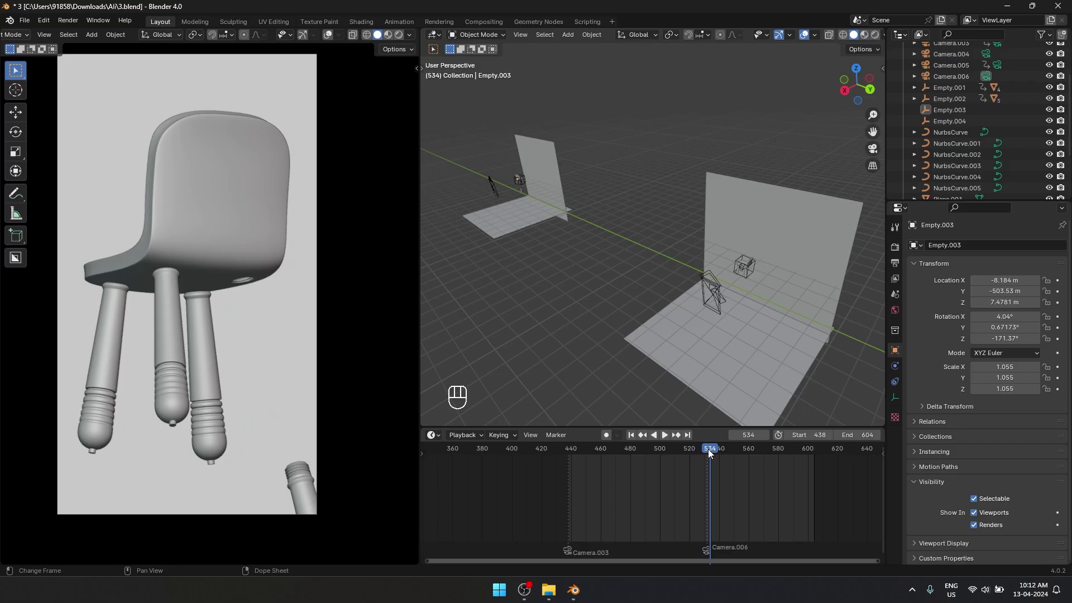
pyautogui.moveTo(707, 448); pyautogui.dragTo(587, 451)
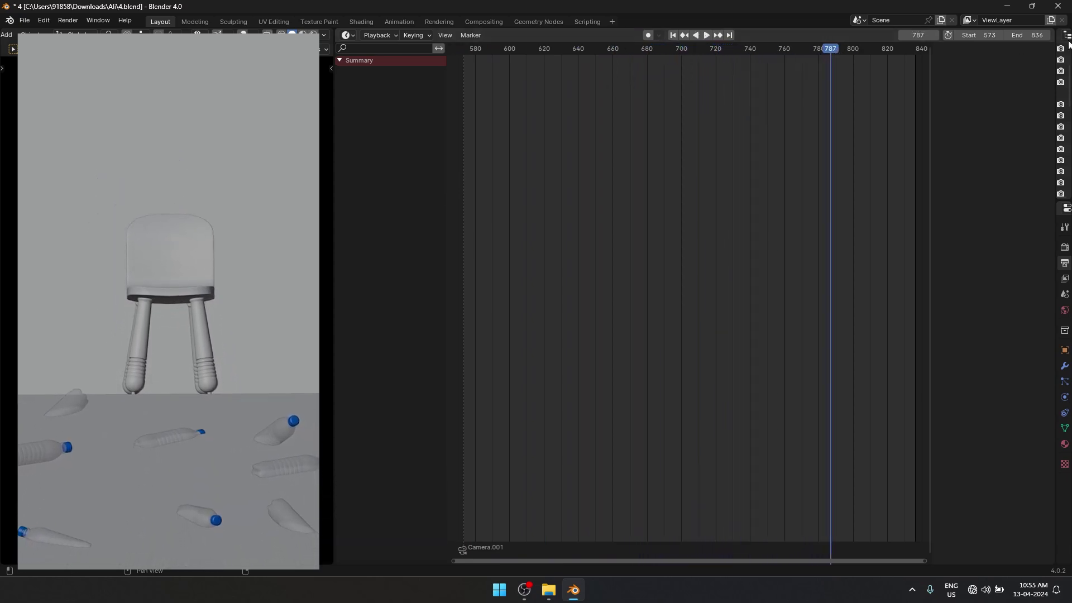
# Step: Set the end frame of the 4.blend scene to 750 and return to frame 572
pyautogui.write('750')
pyautogui.press('Return')
pyautogui.click(461, 49)
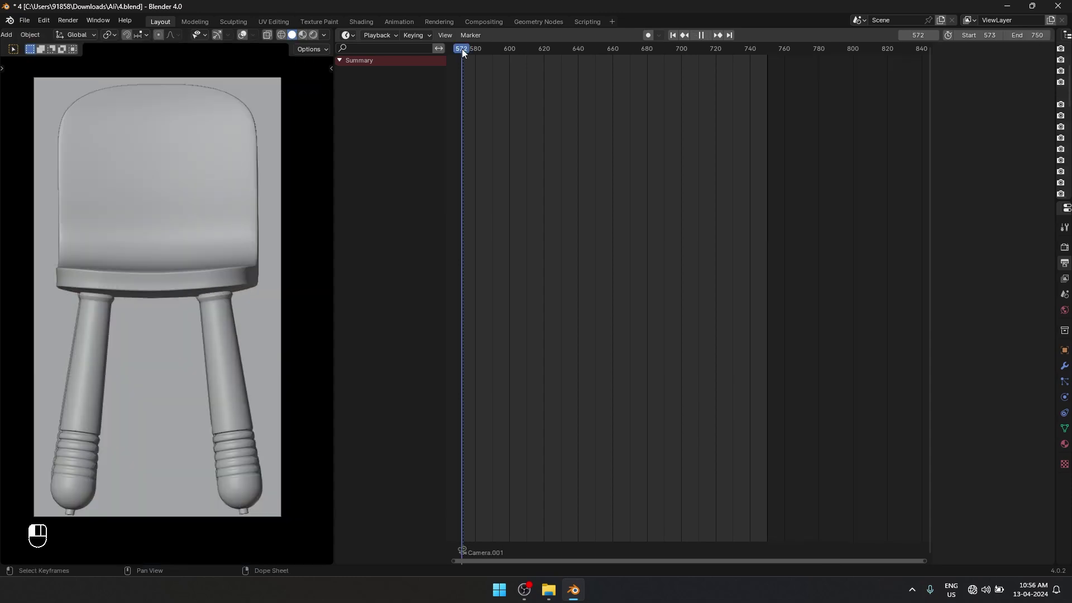
# Step: Play and scrub repeatedly through the chair's spin, tilt and descent to examine the timing of its motion
pyautogui.moveTo(461, 48); pyautogui.dragTo(486, 48)
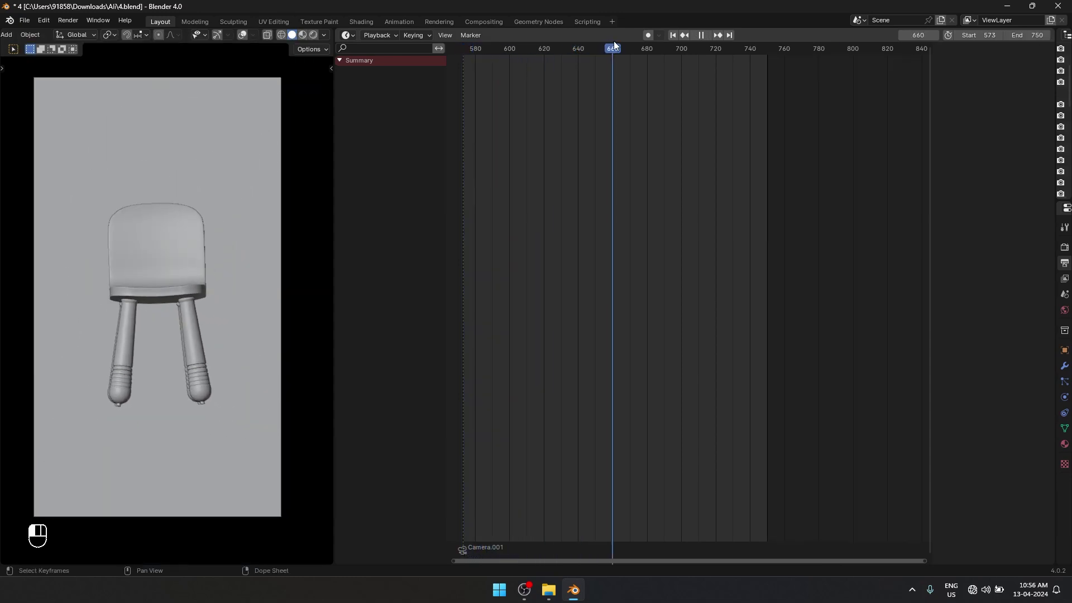
pyautogui.moveTo(614, 42); pyautogui.dragTo(550, 49)
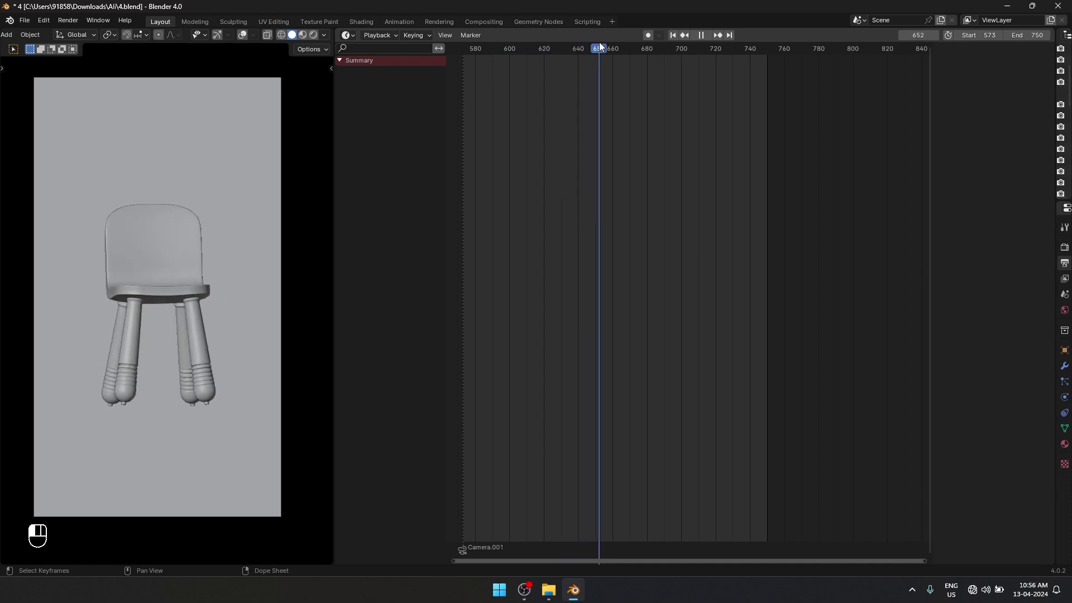
pyautogui.press('space')
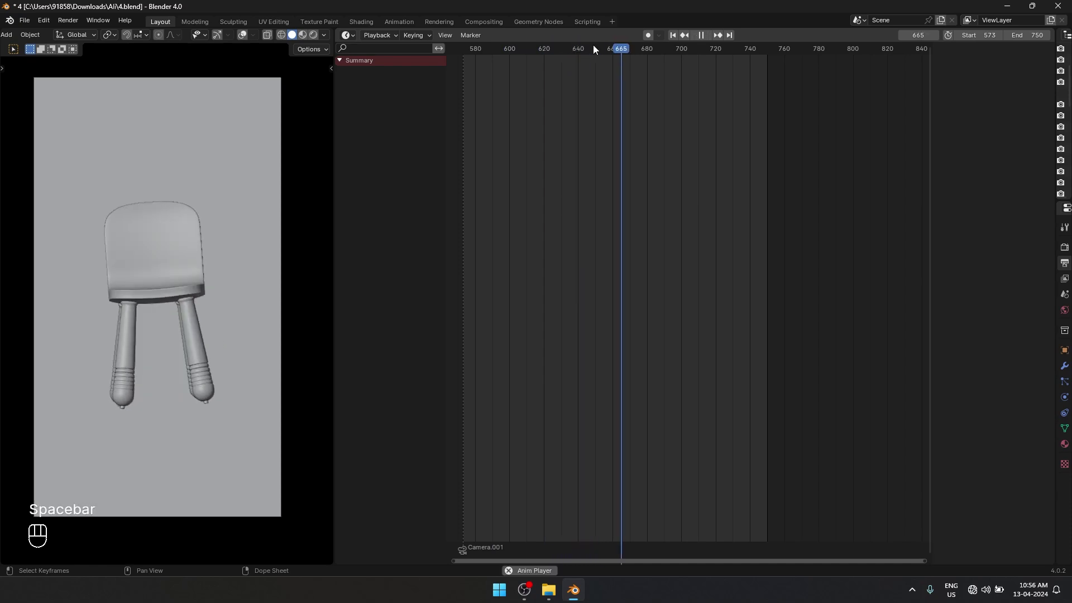
pyautogui.press('space')
pyautogui.press('space')
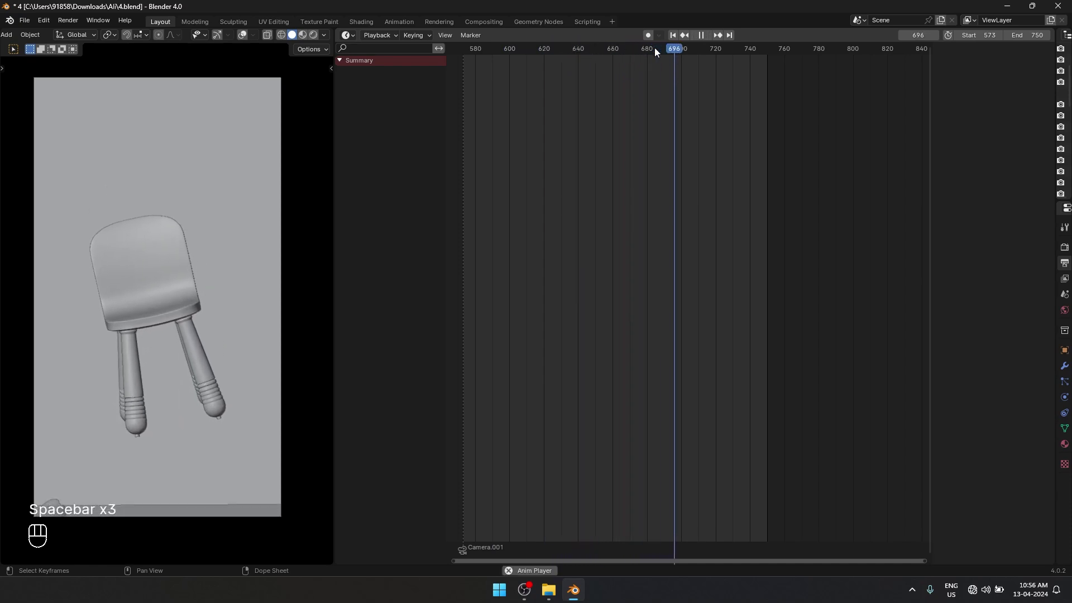
pyautogui.press('space')
pyautogui.click(631, 54)
pyautogui.press('space')
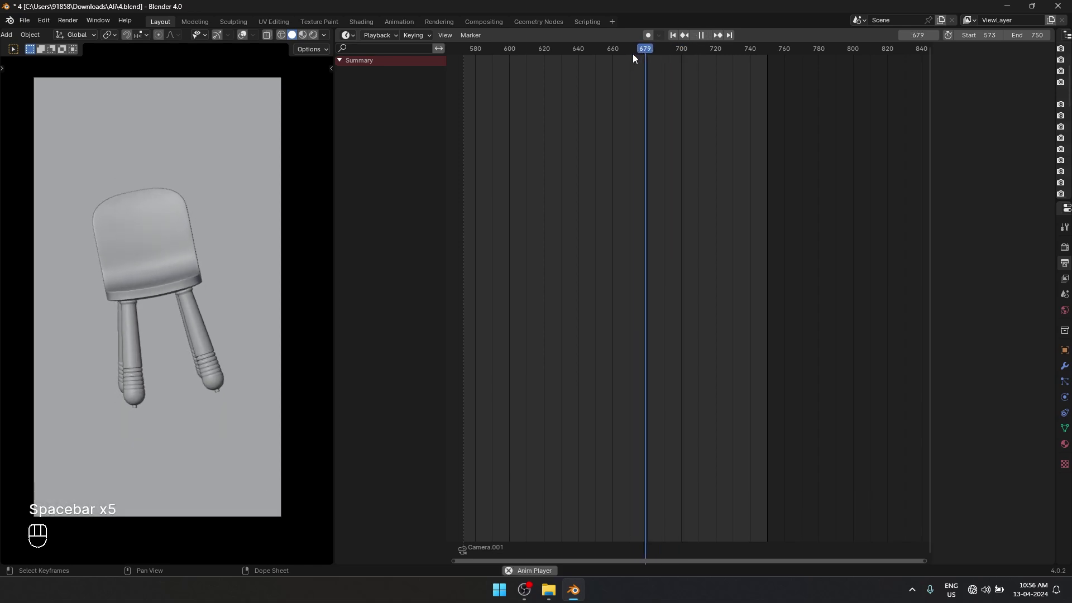
pyautogui.press('space')
pyautogui.press('space')
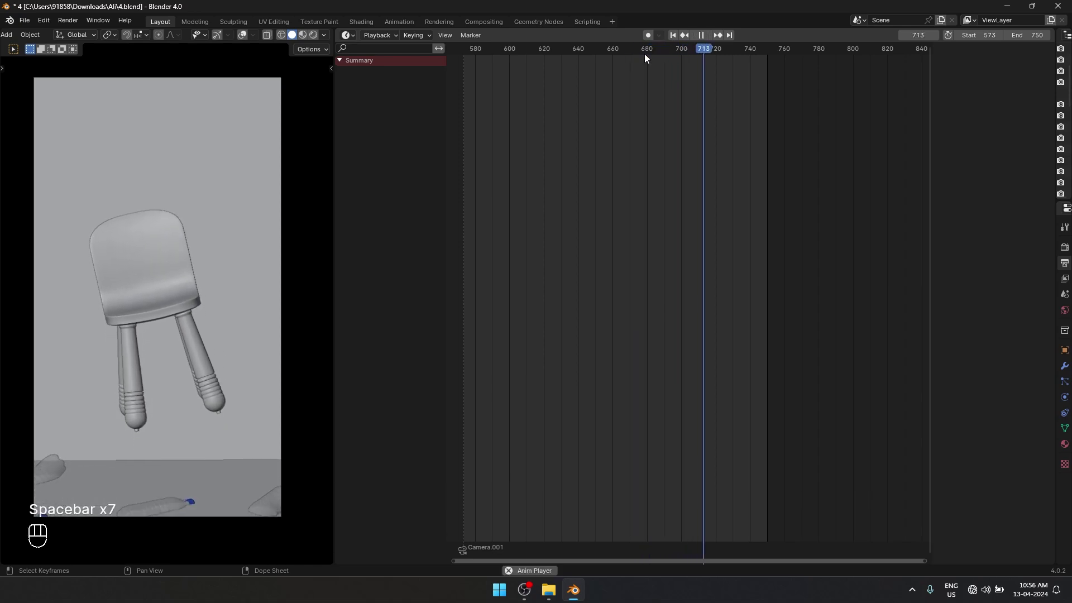
pyautogui.press('space')
pyautogui.moveTo(751, 48); pyautogui.dragTo(467, 62)
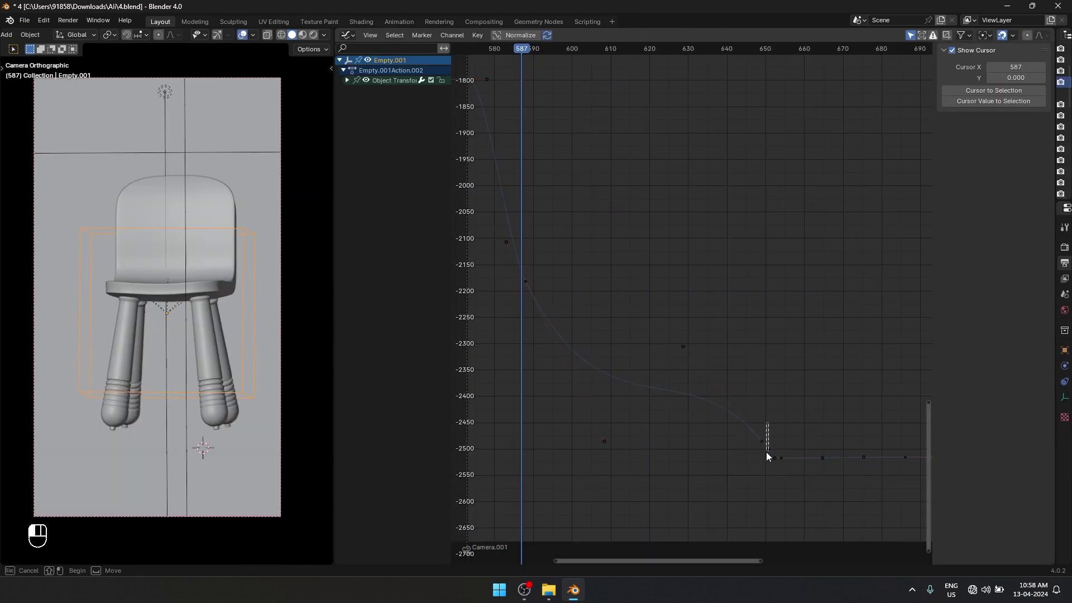
# Step: Remove the keyframe near frame 650 from Empty.001's rotation curve and play back the smoother spin
pyautogui.moveTo(517, 299); pyautogui.dragTo(519, 296)
pyautogui.press('space')
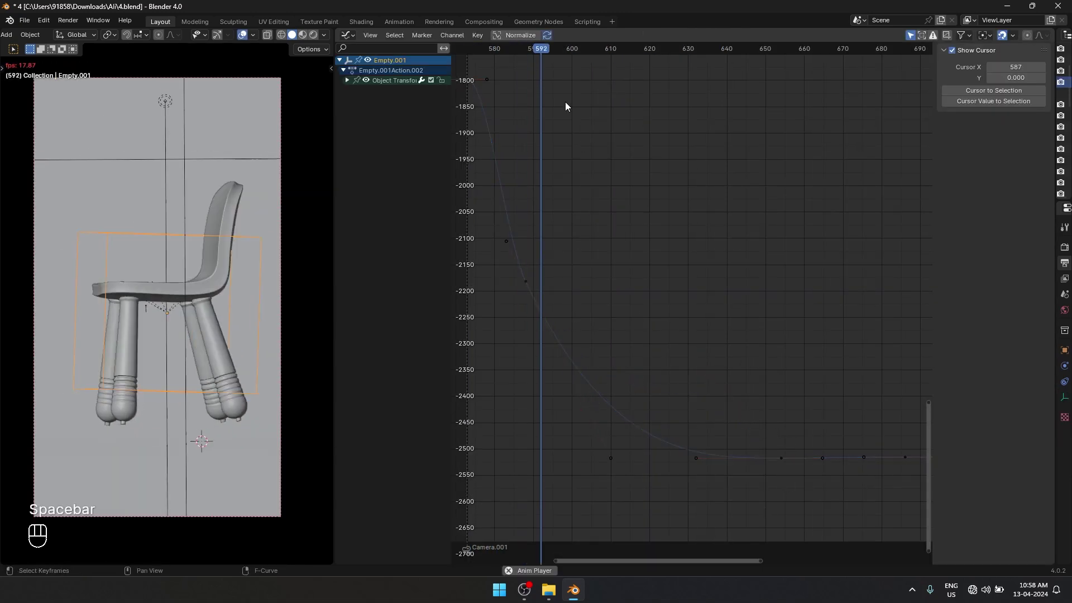
pyautogui.press('space')
pyautogui.press('space')
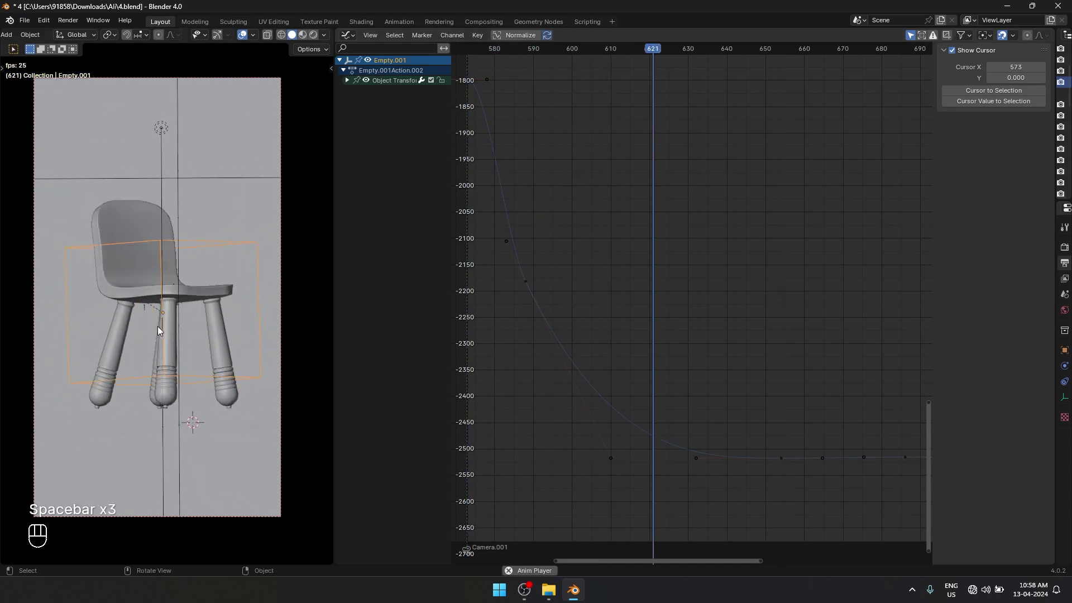
# Step: Reshape Empty.001's rotation curve by moving the middle keyframe to about frame 595 and tilting the frame 573 keyframe's handles downward
pyautogui.press('space')
pyautogui.press('g')
pyautogui.scroll(-2, 668, 389)
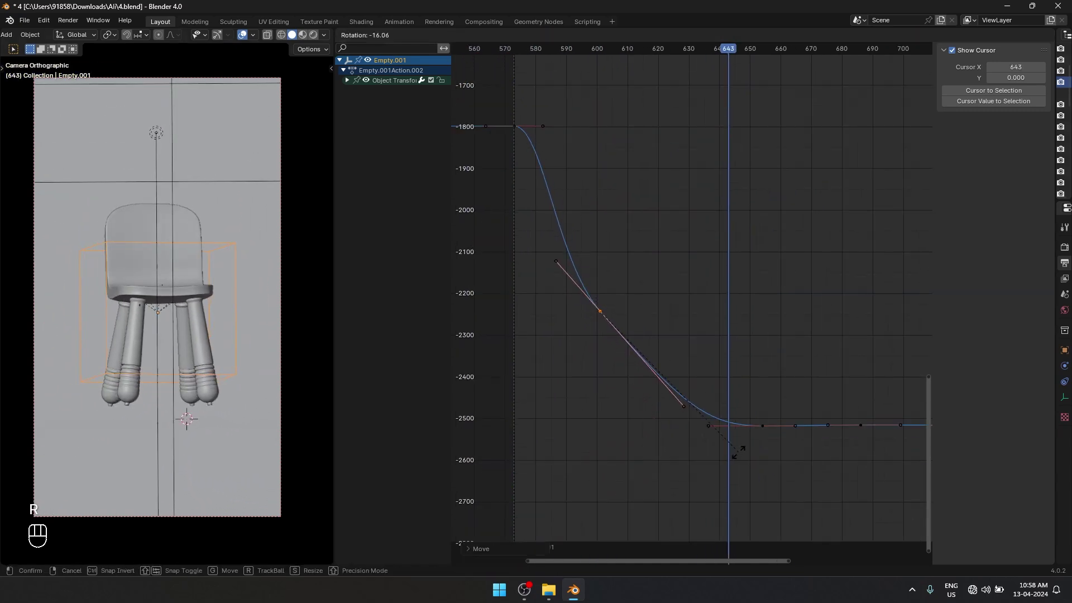
pyautogui.click(514, 126)
pyautogui.press('r')
pyautogui.click(564, 146)
pyautogui.hotkey('ctrl', 'g')
pyautogui.hotkey('ctrl', 'z')
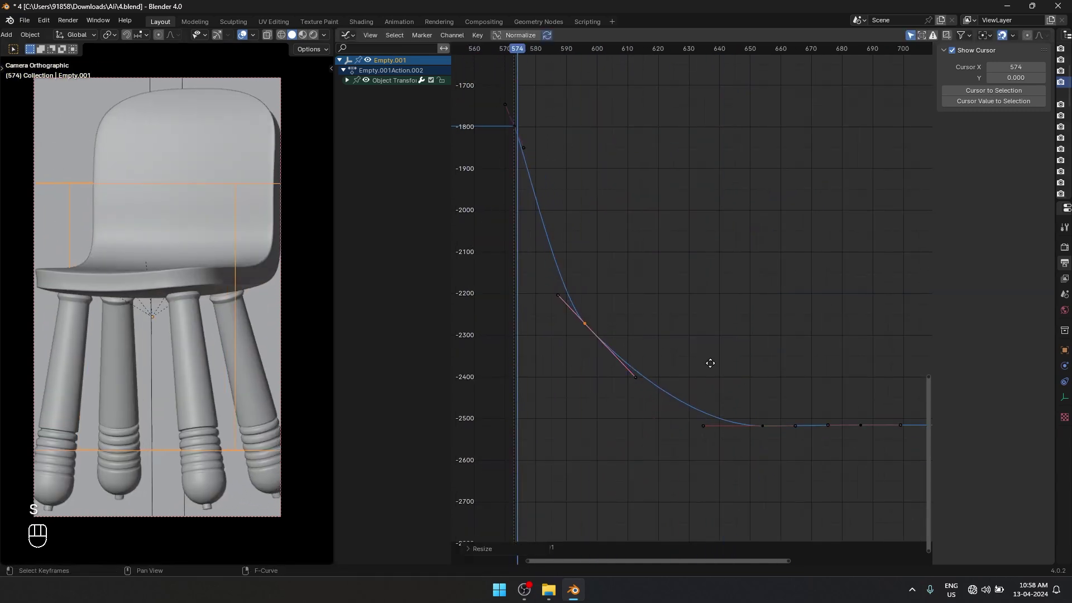
pyautogui.press('space')
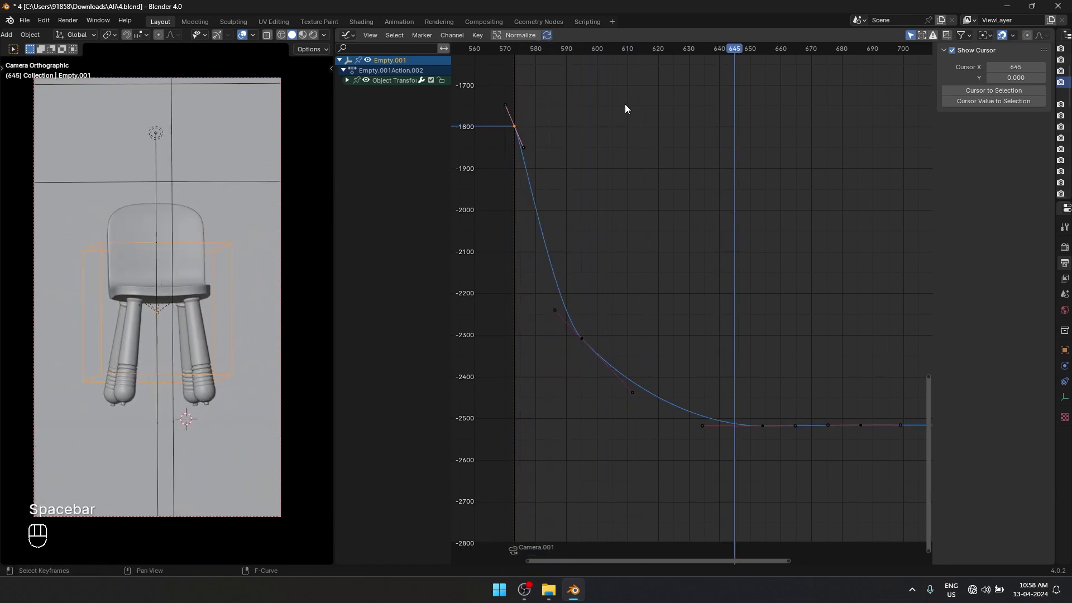
pyautogui.press('space')
# Step: Raise the frame 573 keyframe of Empty.001's rotation curve vertically to about -2000° and play the animation
pyautogui.click(510, 48)
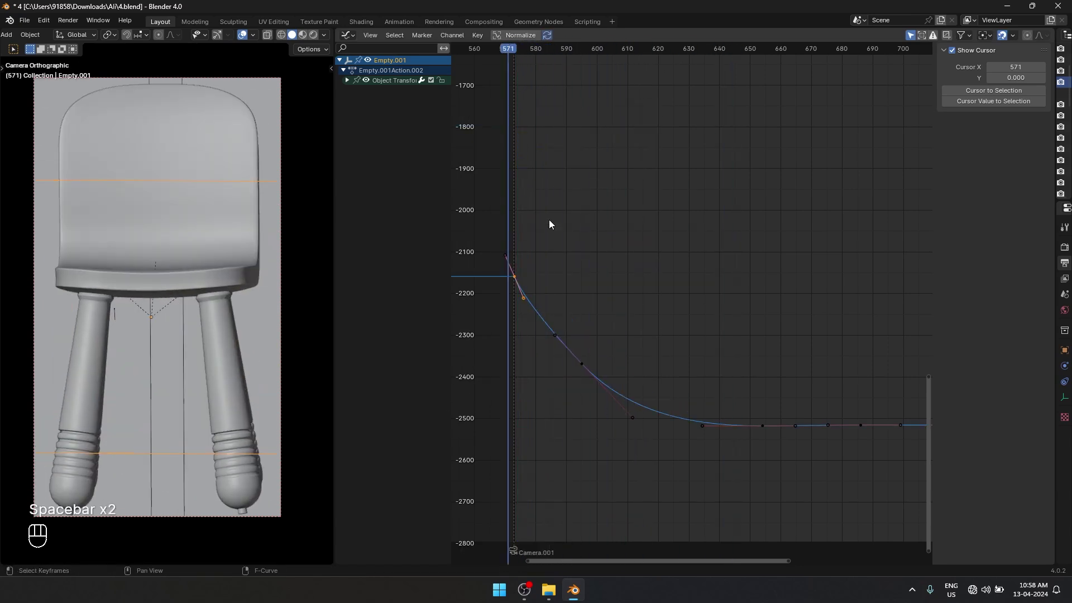
pyautogui.hotkey('ctrl', 'z')
pyautogui.press('g')
pyautogui.press('z')
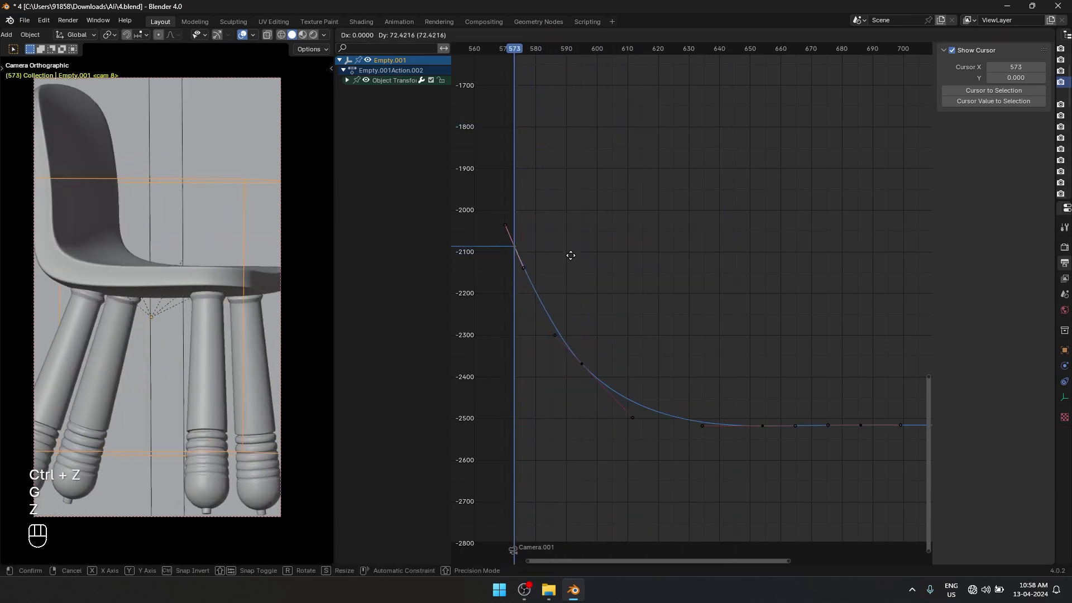
pyautogui.click(572, 225)
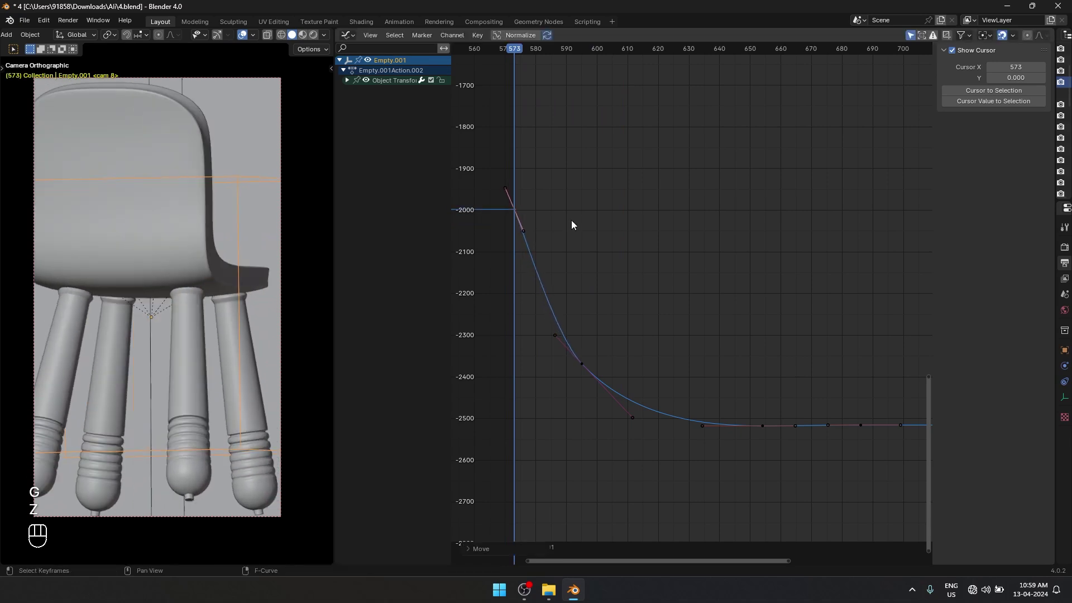
pyautogui.press('space')
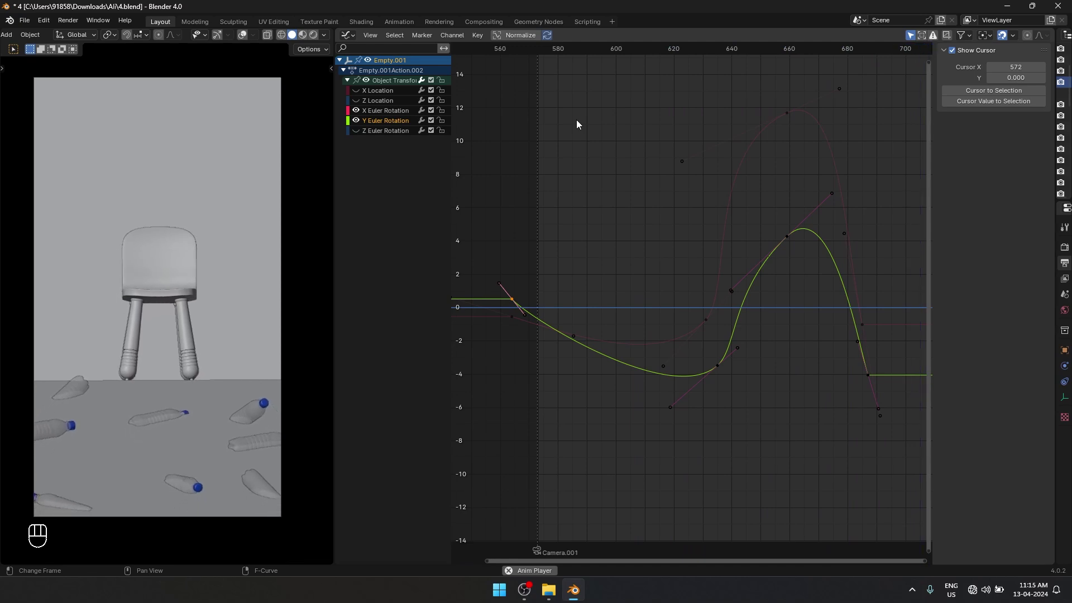
# Step: Isolate Empty.001's Z Euler Rotation curve, move its last keyframe to frame 703 at -2545°, and scrub the chair's landing
pyautogui.press('space')
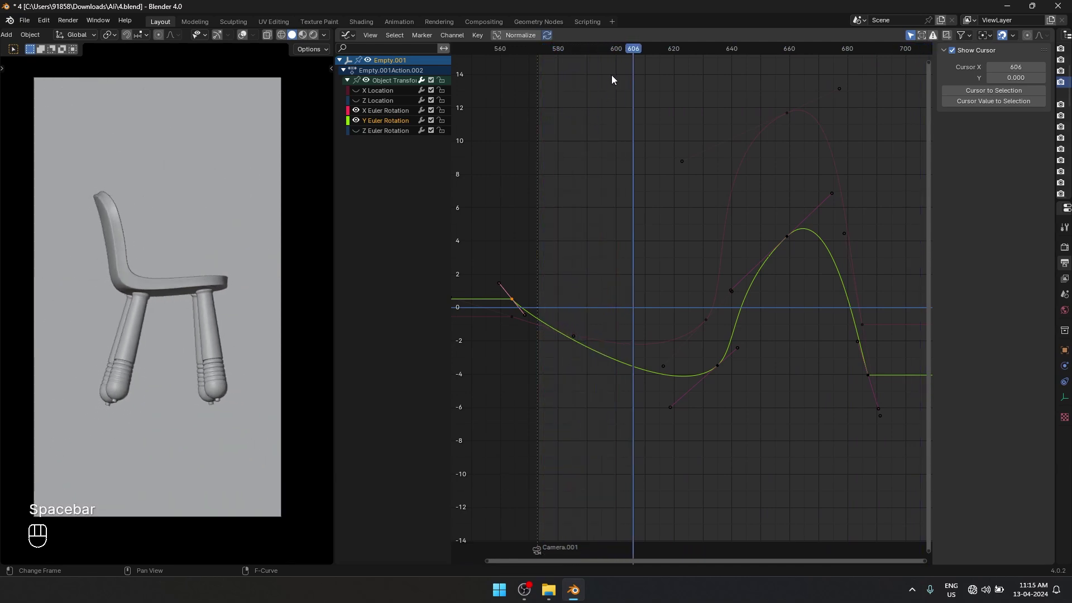
pyautogui.moveTo(591, 49); pyautogui.dragTo(916, 37)
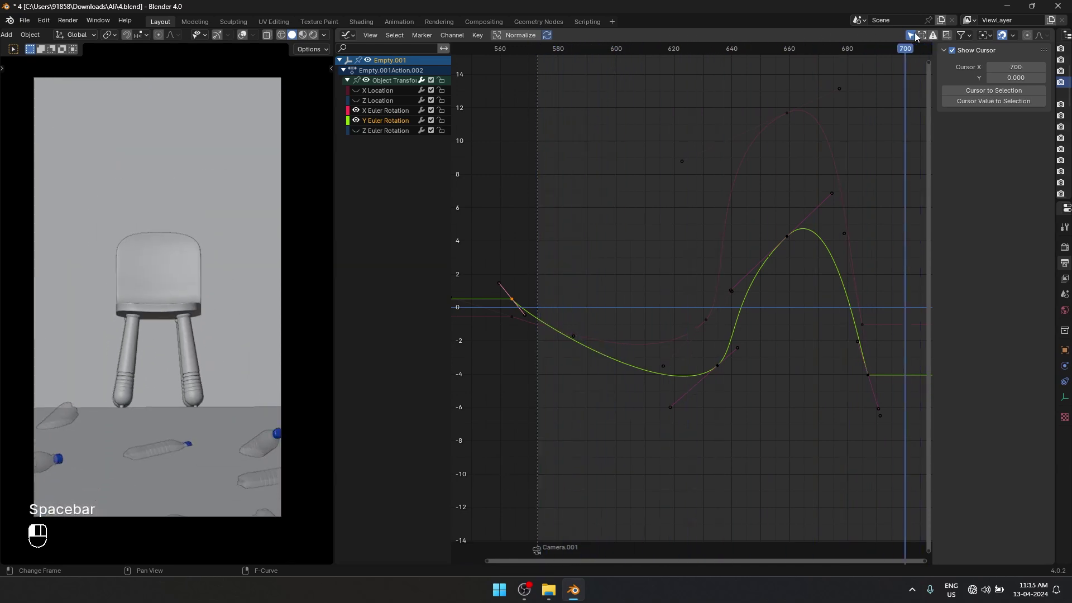
pyautogui.scroll(-3, 848, 118)
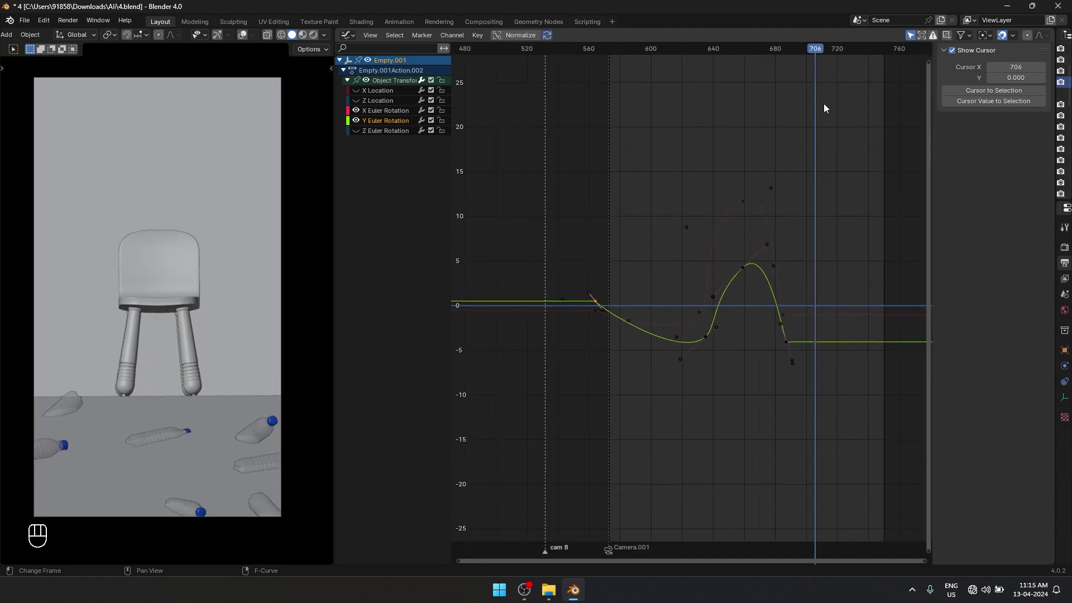
pyautogui.click(367, 130)
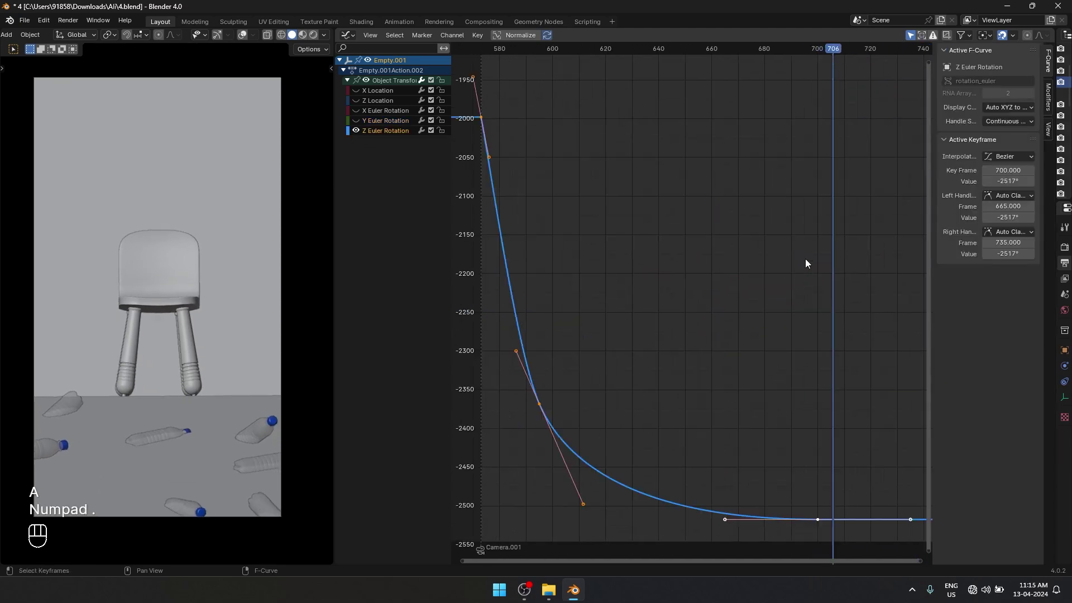
pyautogui.moveTo(806, 349); pyautogui.dragTo(649, 301, button='middle')
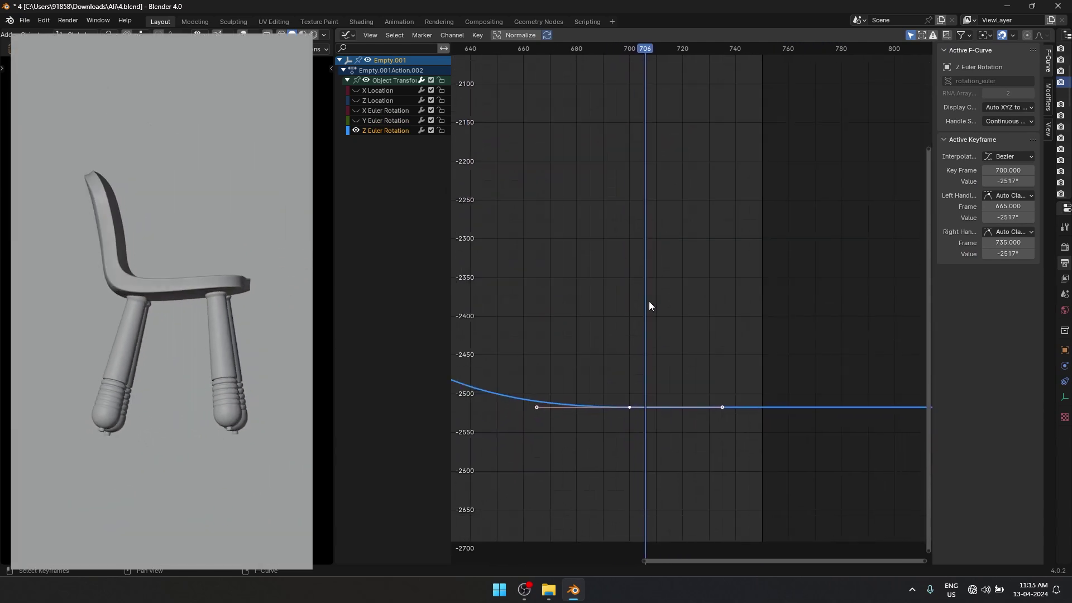
pyautogui.moveTo(630, 407)
pyautogui.mouseDown()
pyautogui.moveTo(630, 431)
pyautogui.moveTo(632, 408)
pyautogui.moveTo(637, 427)
pyautogui.mouseUp()
pyautogui.moveTo(623, 50); pyautogui.dragTo(609, 51)
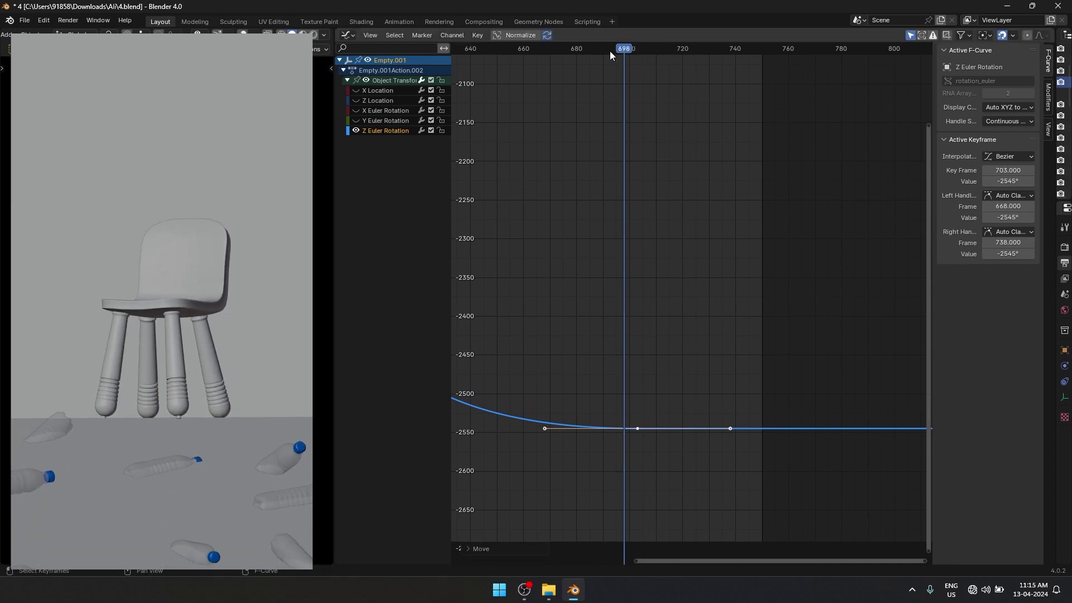